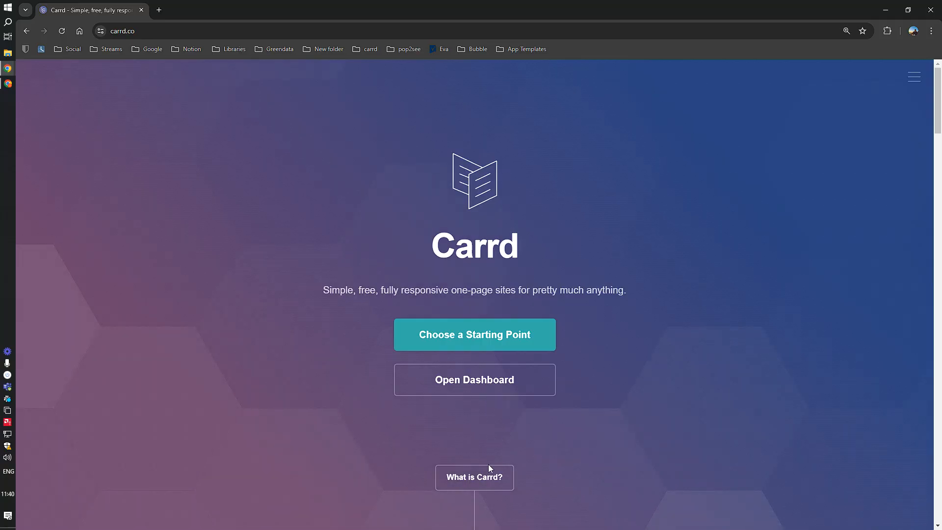
Start a new site from the blank page starting point
click(495, 341)
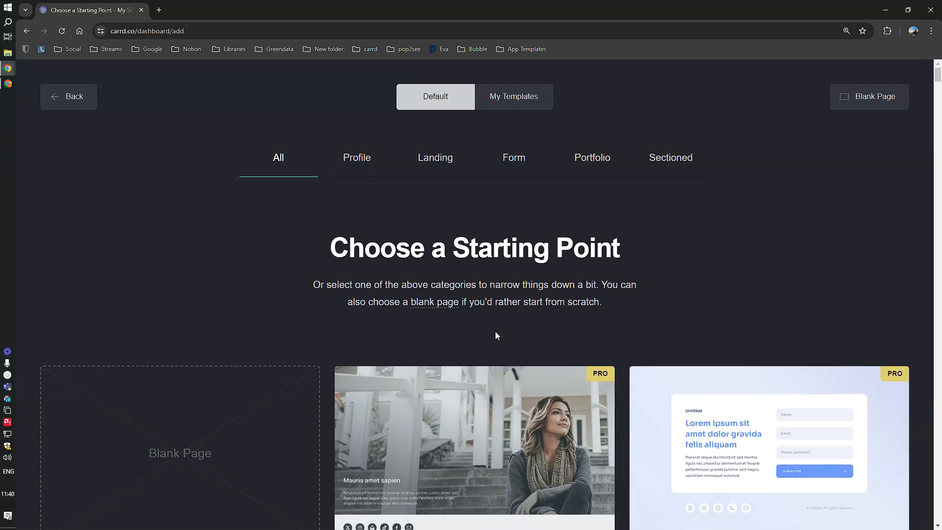
scroll(495, 335, down, 4)
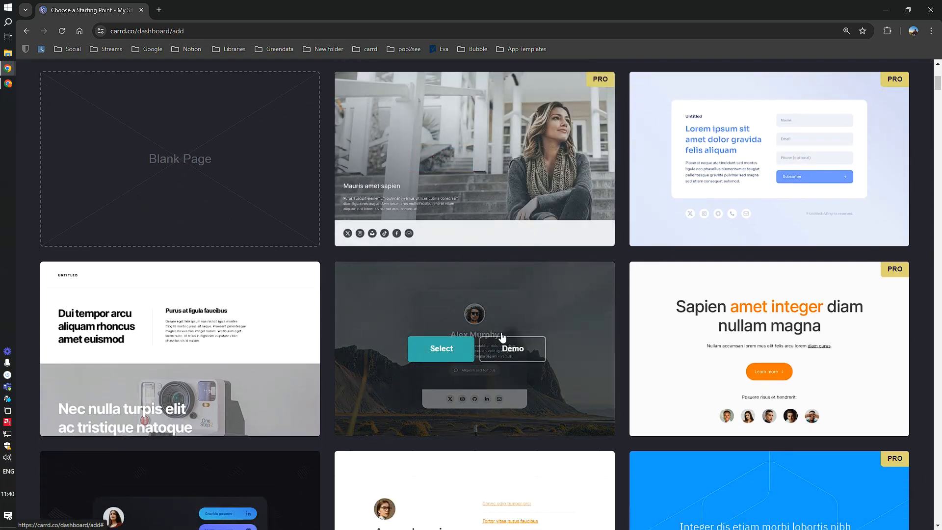
scroll(550, 354, up, 4)
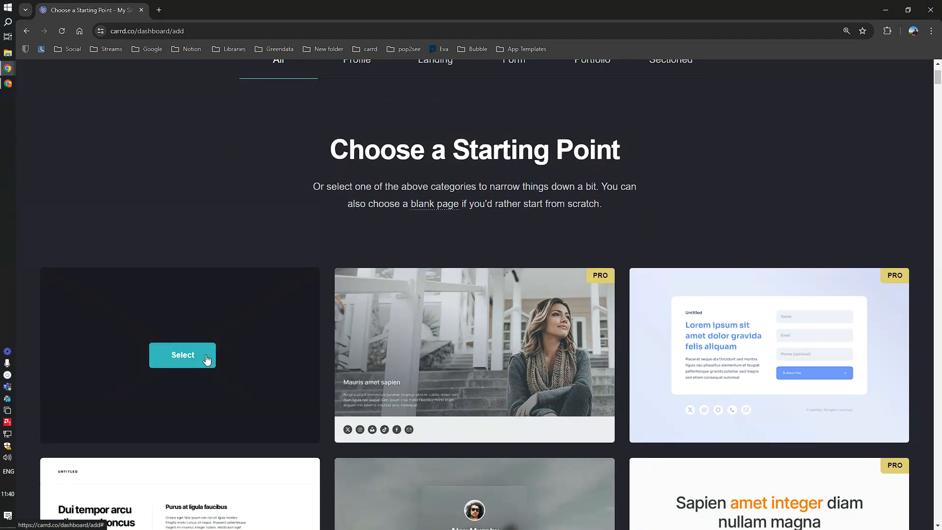
click(206, 355)
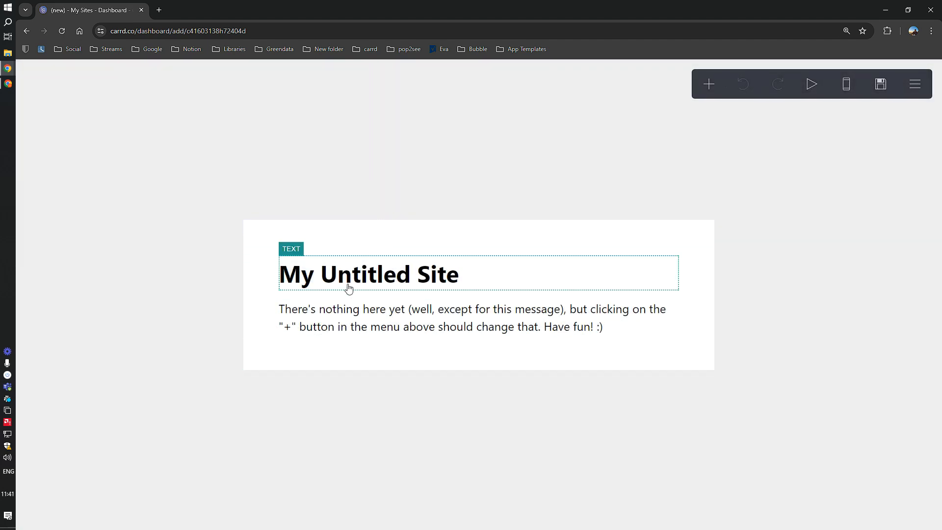
Delete the "My Untitled Site" heading and the placeholder message text below it
click(349, 288)
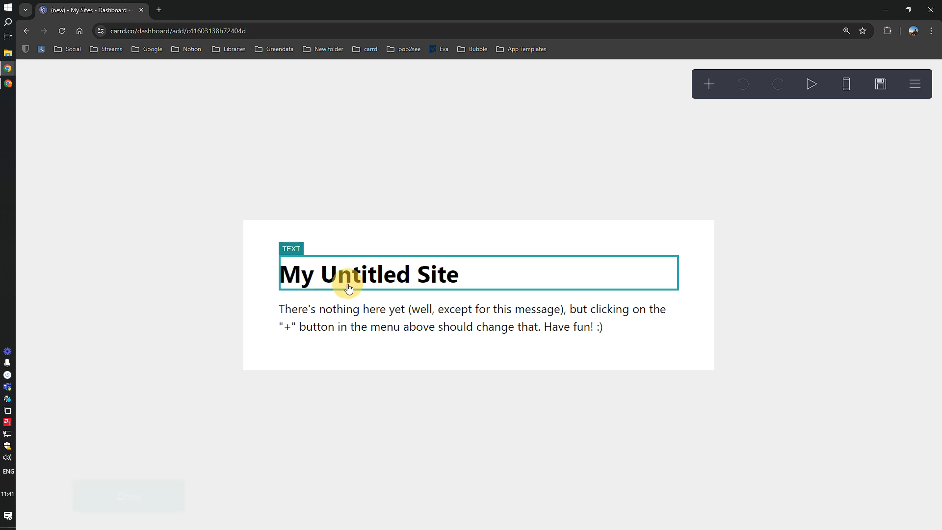
click(85, 500)
click(381, 289)
click(81, 504)
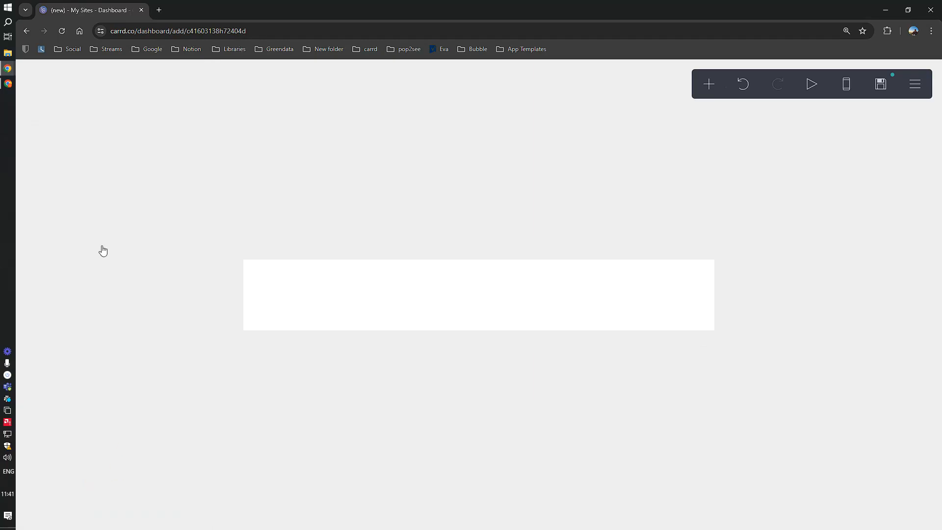
Set the site background to the muted red colour #BA6A6A
click(35, 214)
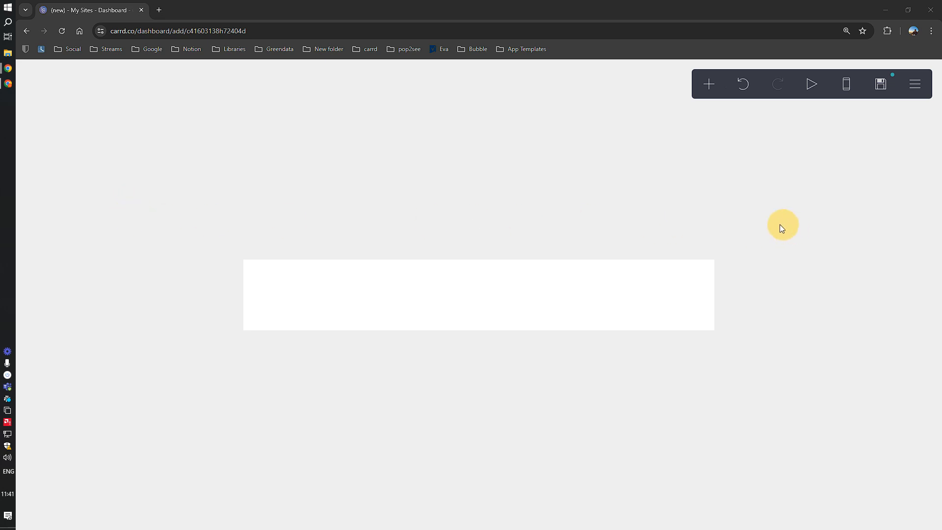
click(177, 262)
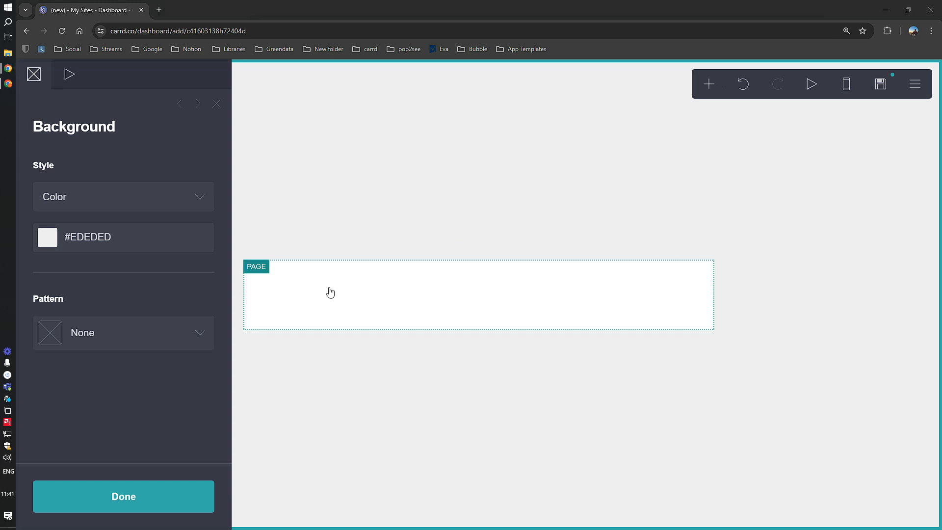
click(89, 237)
drag(151, 313, 120, 299)
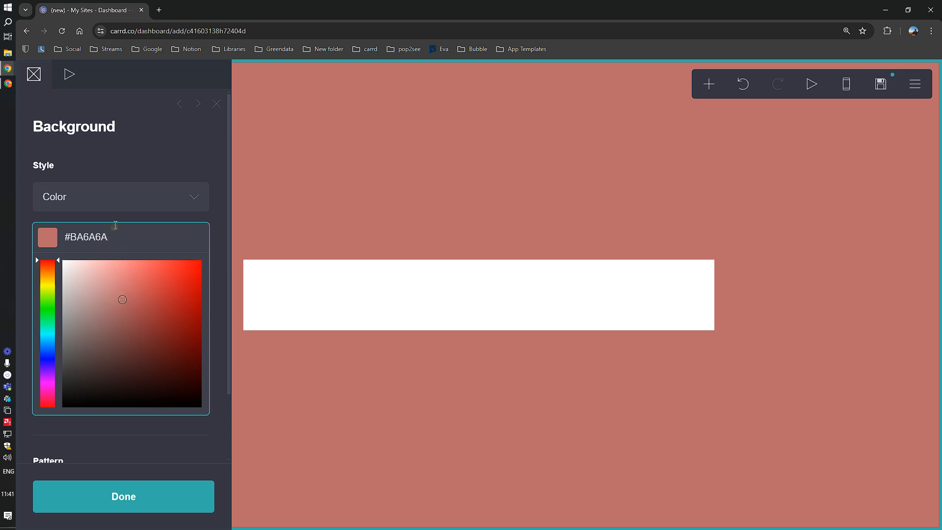
Change the site background style to Image and upload bg.jpg, extending the crop area to cover the whole picture
click(115, 208)
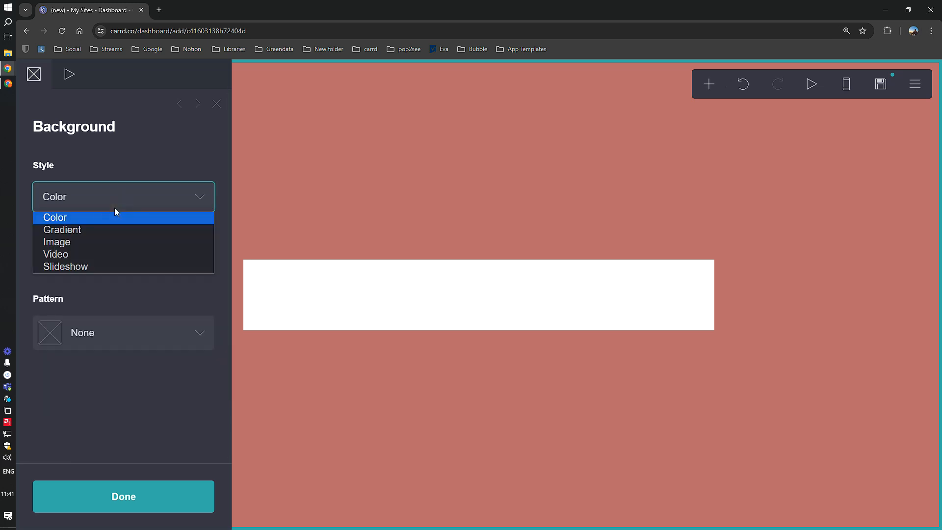
click(73, 244)
click(115, 268)
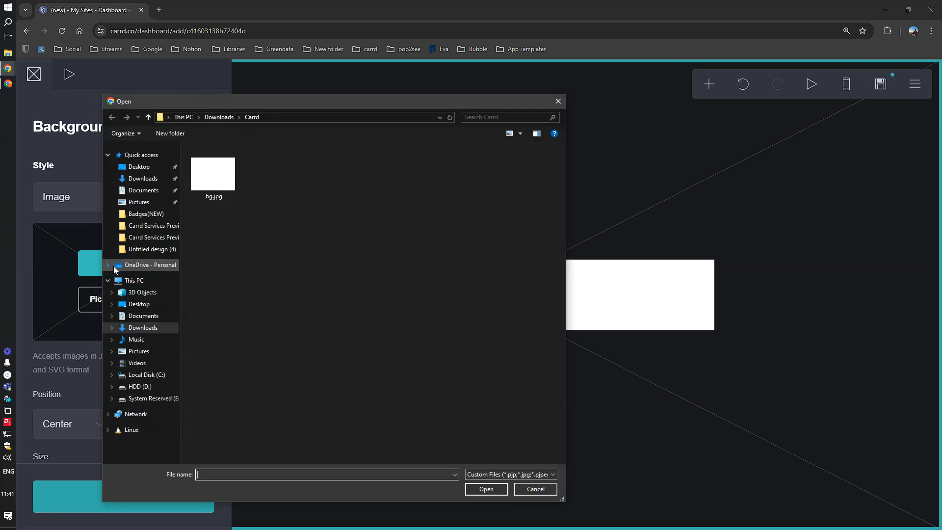
double_click(215, 180)
drag(318, 197, 222, 121)
drag(638, 433, 774, 522)
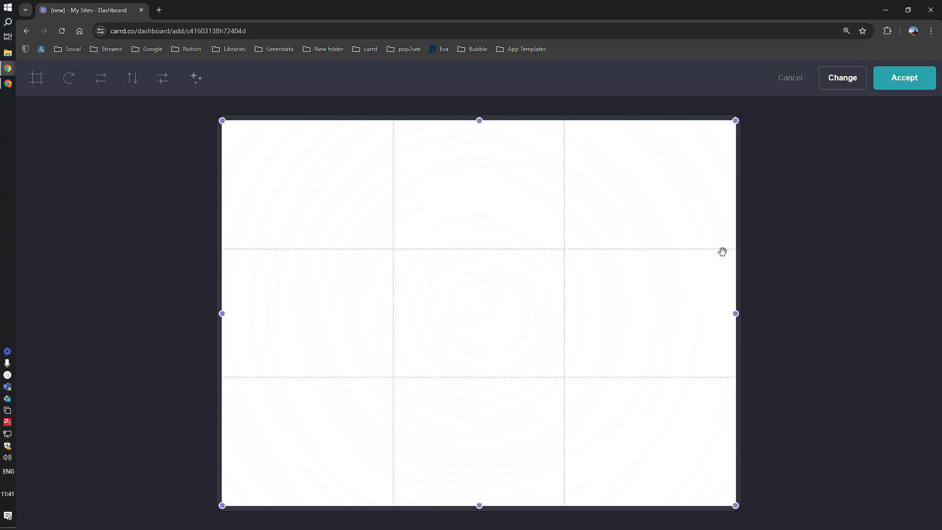
click(921, 82)
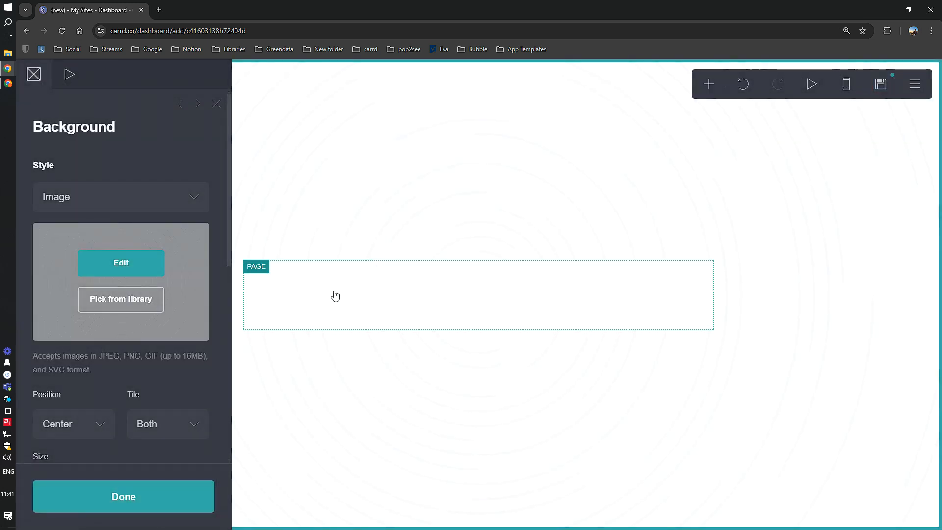
scroll(97, 405, down, 4)
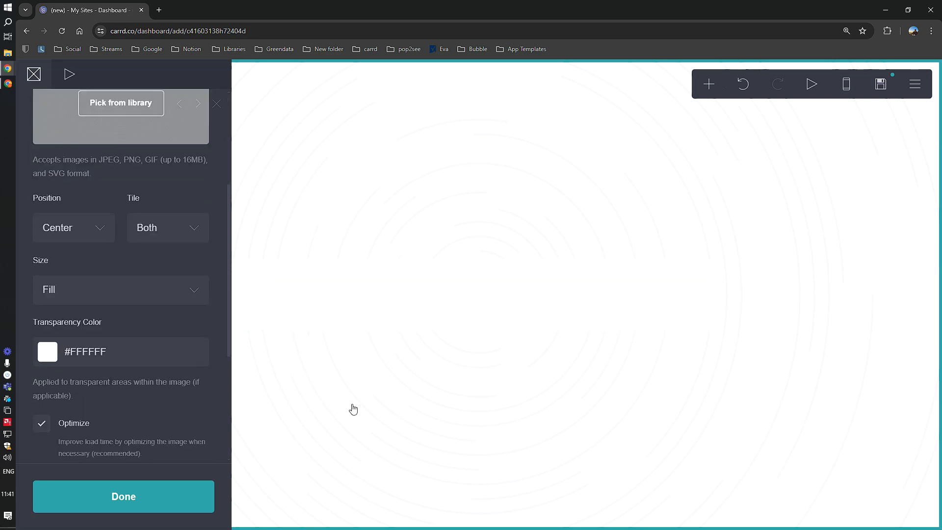
Set the width of the page box to Max
click(425, 313)
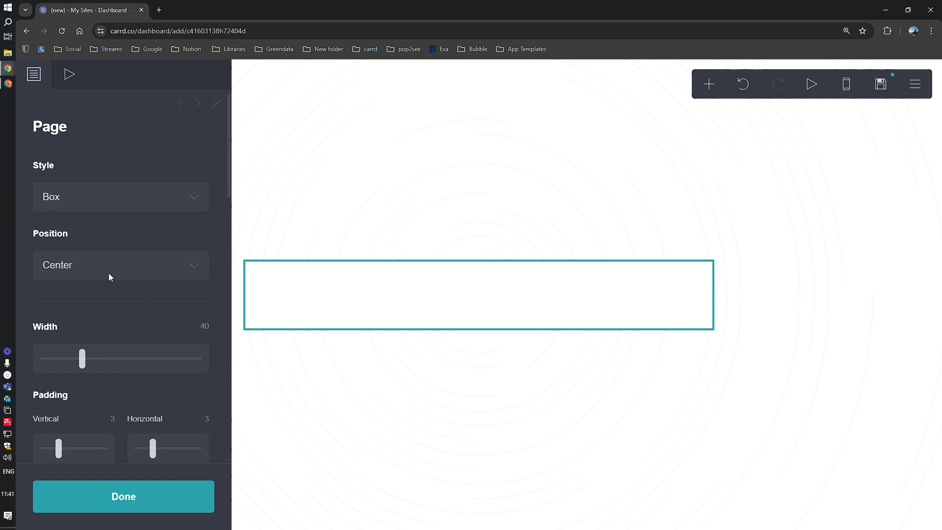
scroll(110, 264, down, 2)
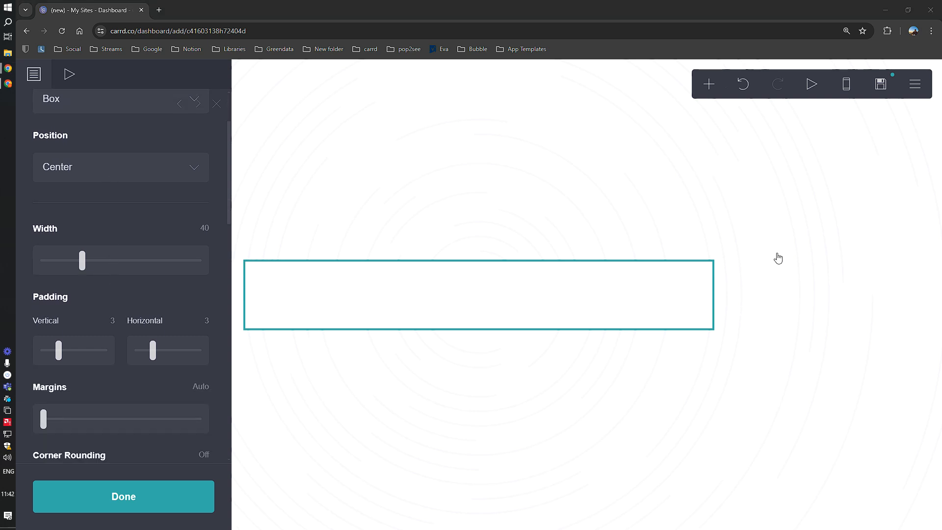
drag(83, 268, 222, 273)
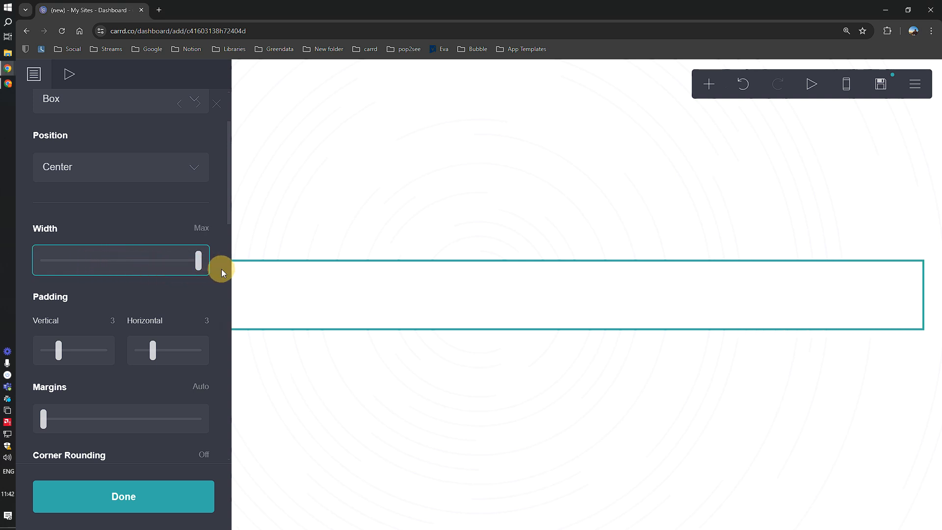
Set the page box's margins to 0
scroll(194, 291, down, 3)
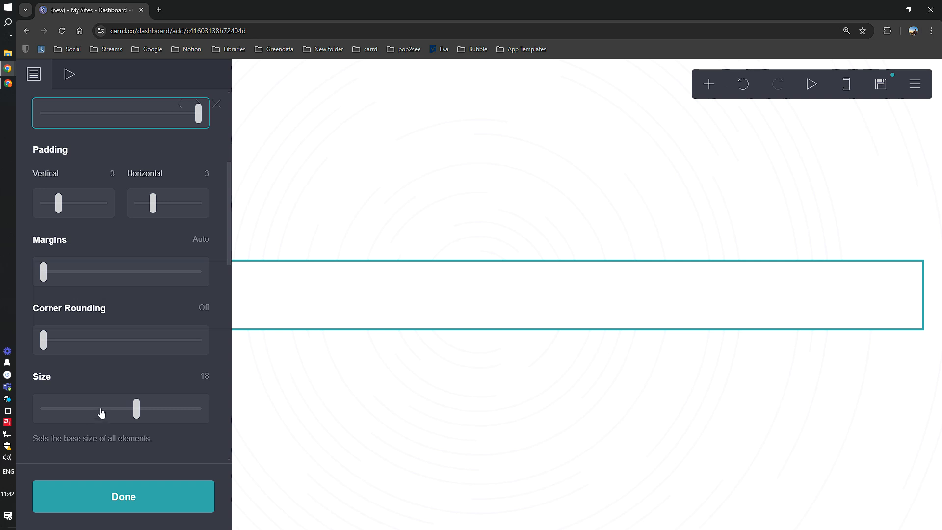
click(195, 240)
text(0)
click(137, 248)
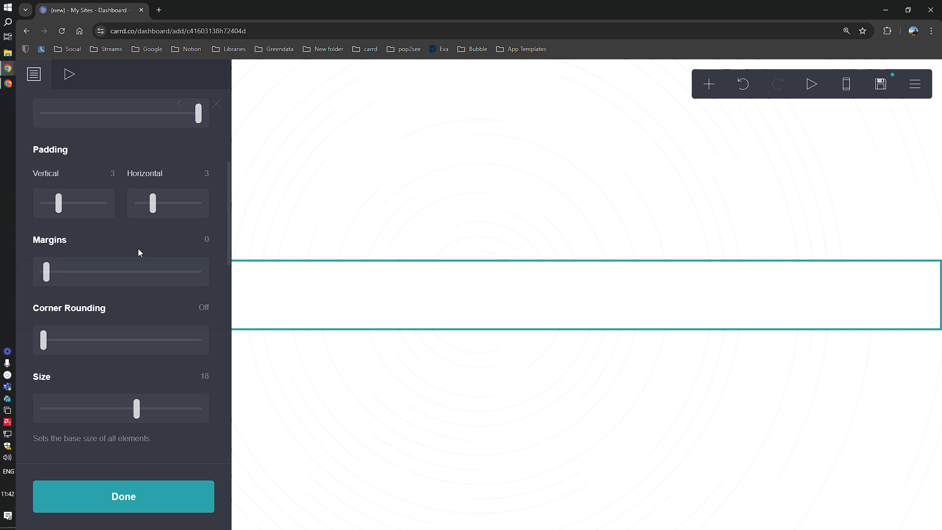
click(43, 273)
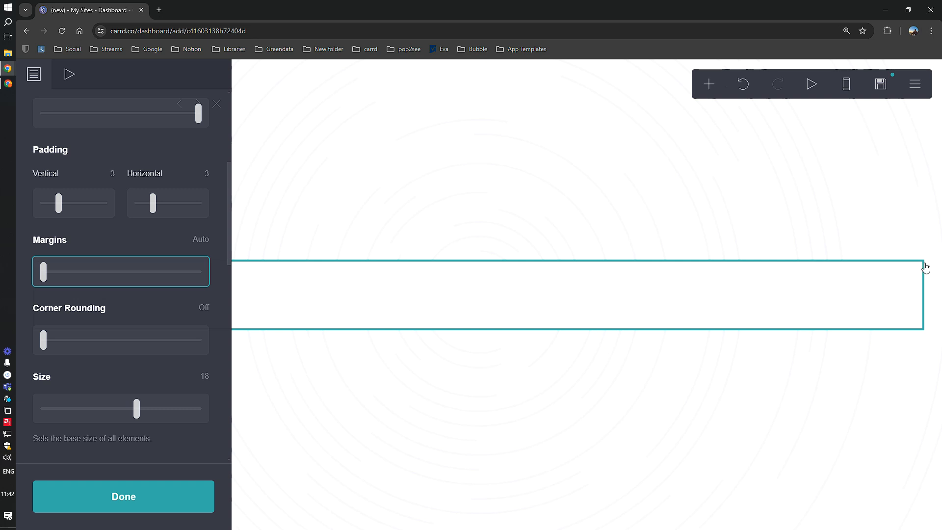
click(194, 240)
text(0)
click(180, 239)
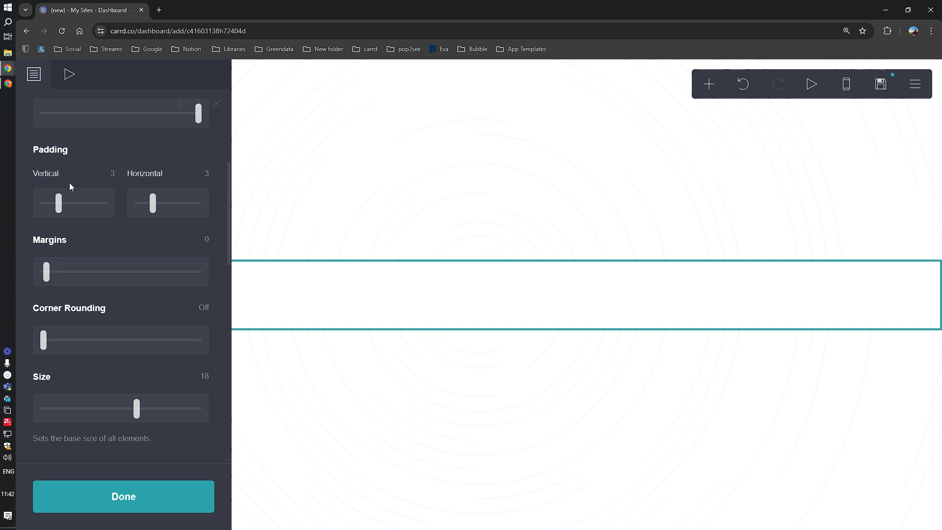
Change the page box's background from a colour to None
scroll(109, 303, up, 5)
scroll(109, 303, down, 5)
scroll(109, 303, down, 7)
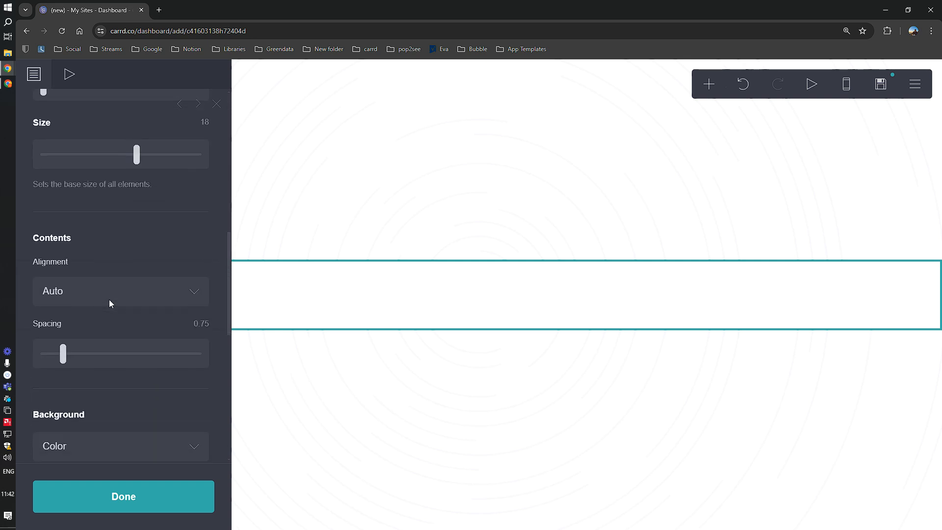
scroll(109, 304, down, 1)
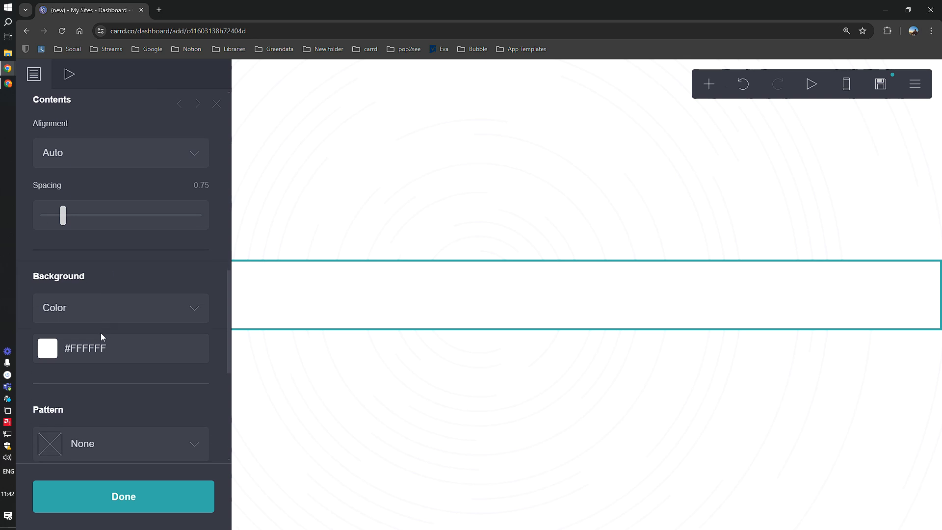
click(93, 350)
scroll(95, 345, down, 2)
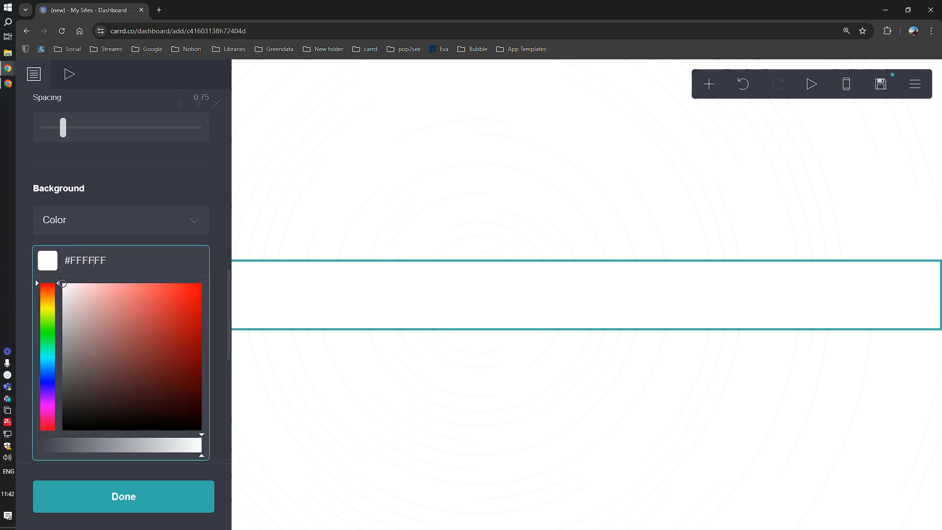
click(102, 216)
click(83, 231)
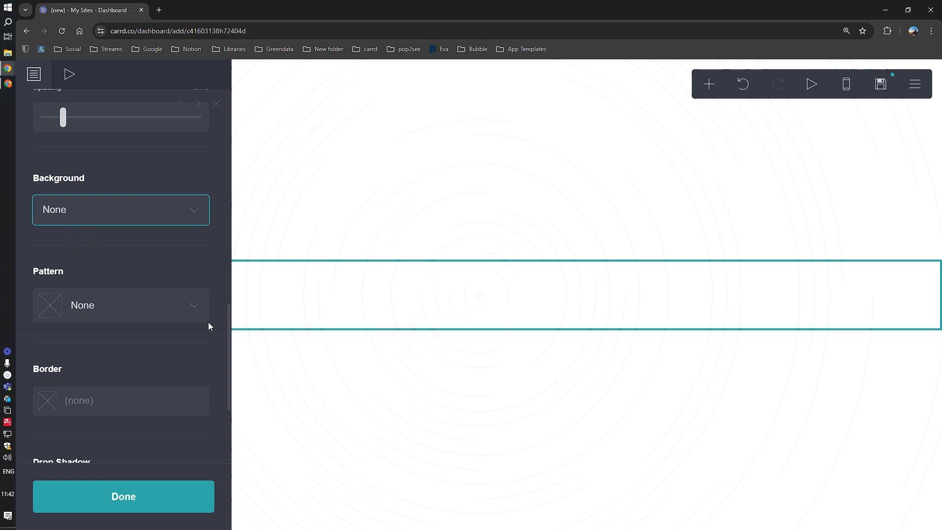
scroll(183, 351, up, 4)
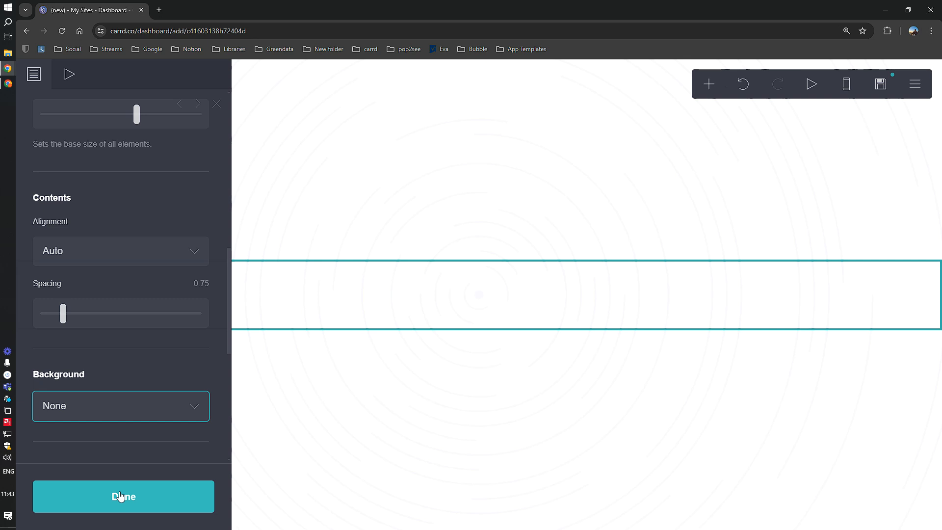
Add a default container element to the page
click(334, 301)
click(354, 299)
click(385, 302)
click(374, 291)
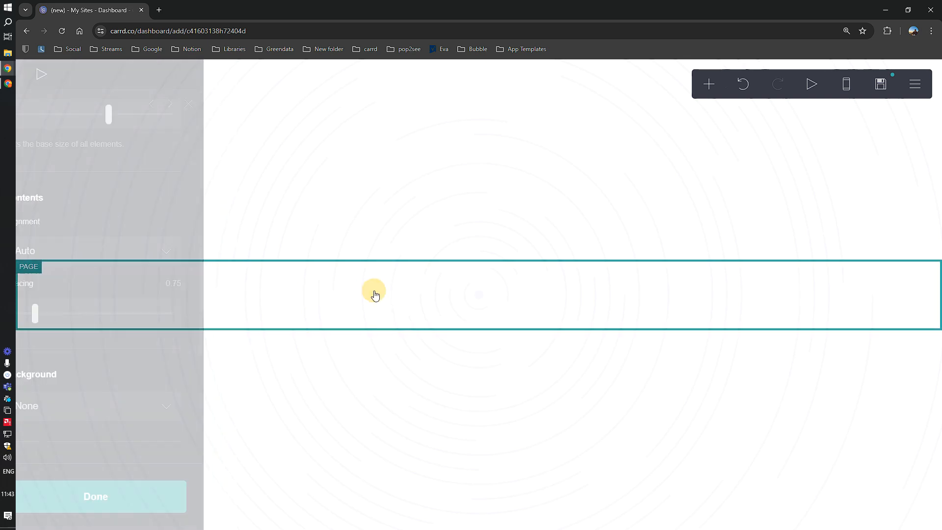
click(705, 85)
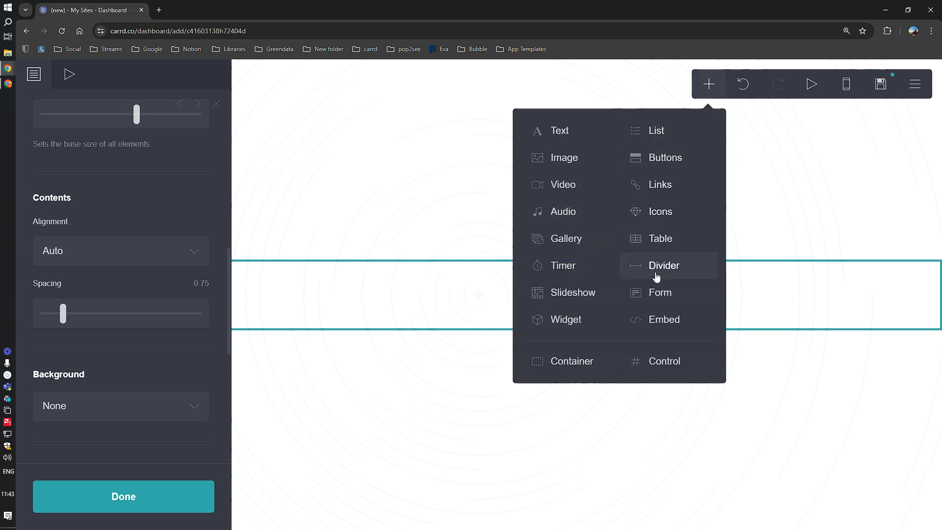
click(579, 367)
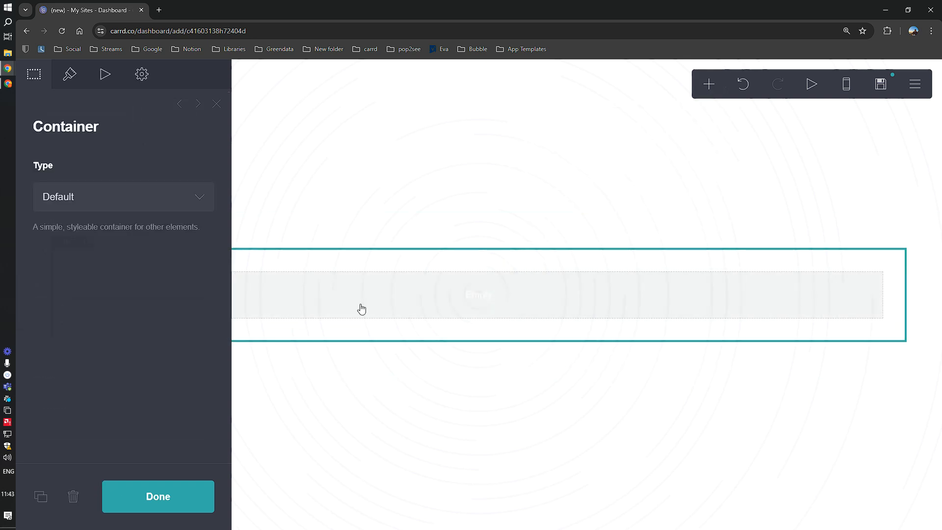
Set both the width and the height of the container to Full Bleed in its appearance settings
click(349, 303)
click(336, 300)
click(70, 74)
drag(134, 207, 292, 211)
drag(91, 277, 318, 272)
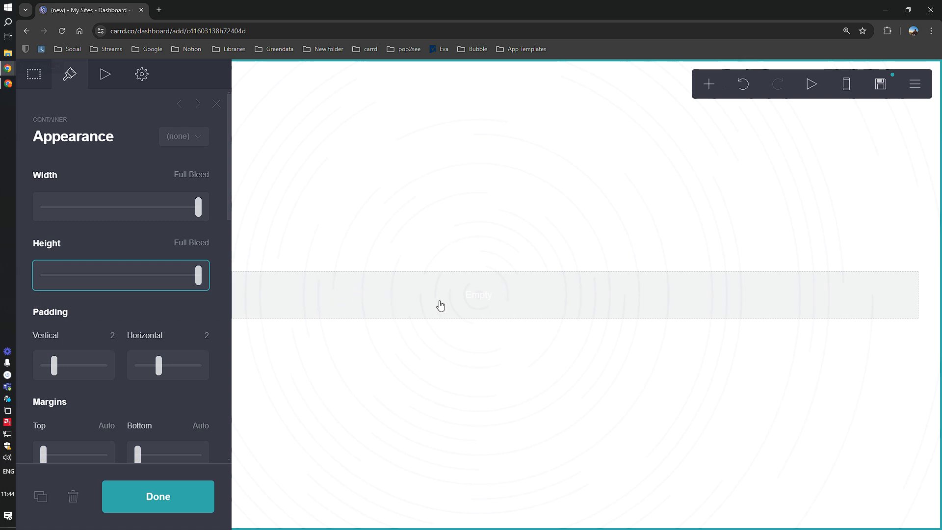
click(457, 252)
click(404, 307)
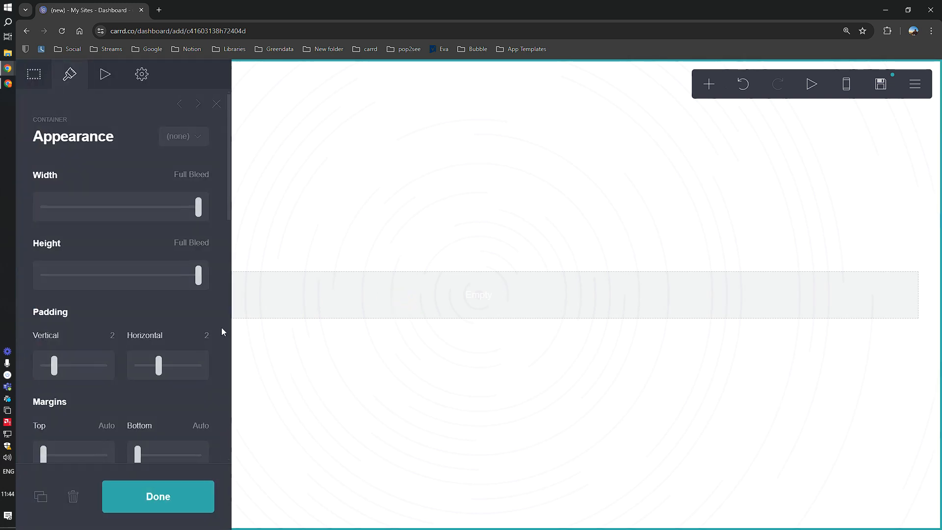
Set the container's contents position to Center and the contents width to 70
scroll(182, 331, down, 2)
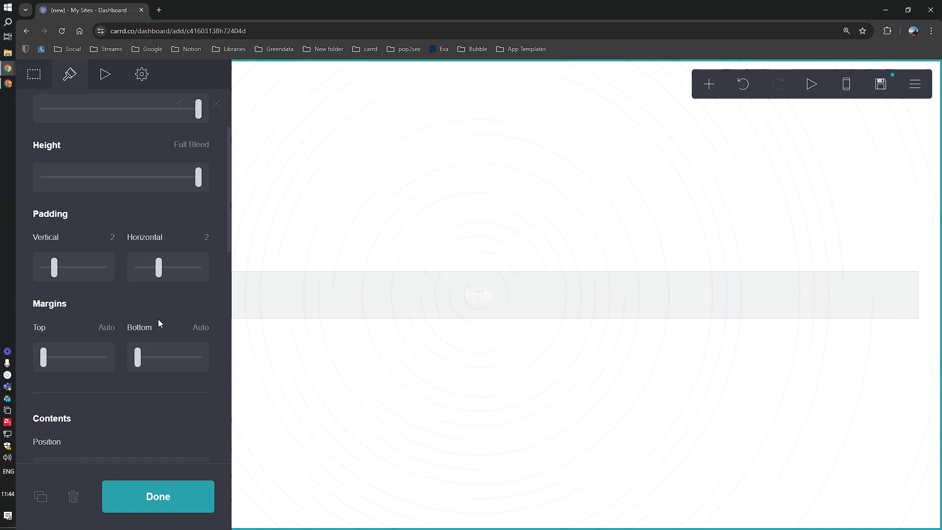
scroll(158, 324, down, 4)
click(98, 280)
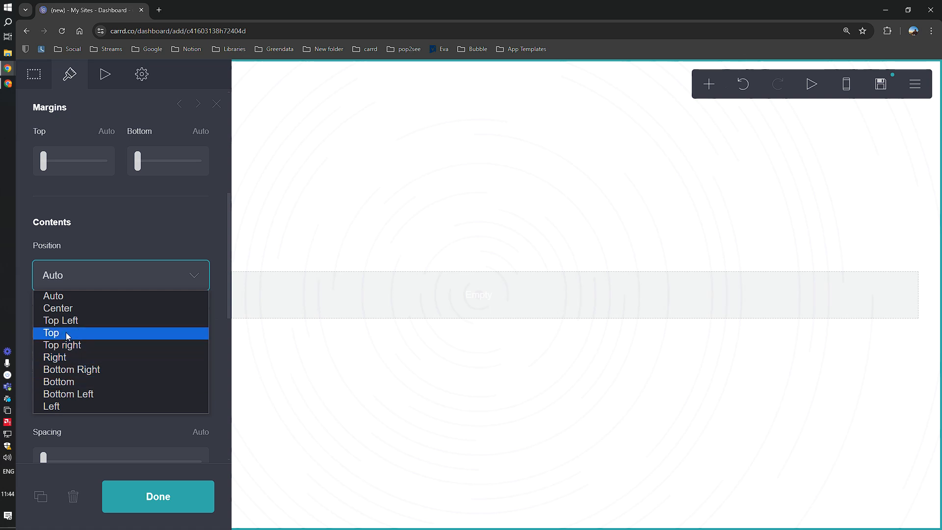
click(66, 308)
drag(59, 340, 189, 334)
click(199, 306)
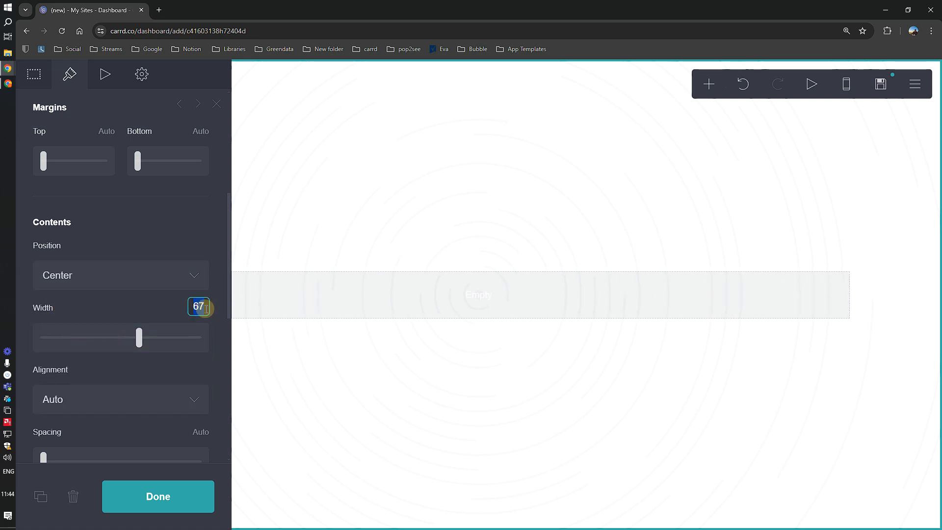
text(70)
key(Return)
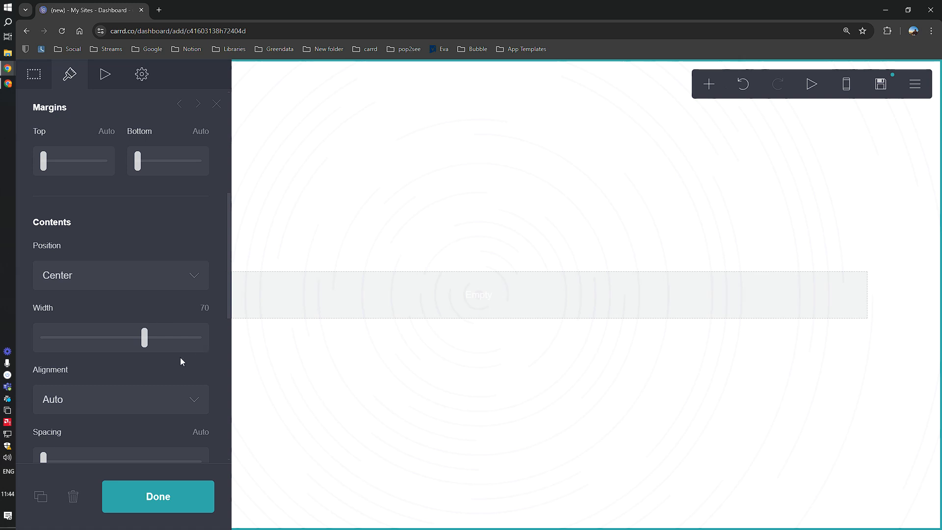
Close the container's settings and add a text element inside the empty container
scroll(181, 358, down, 6)
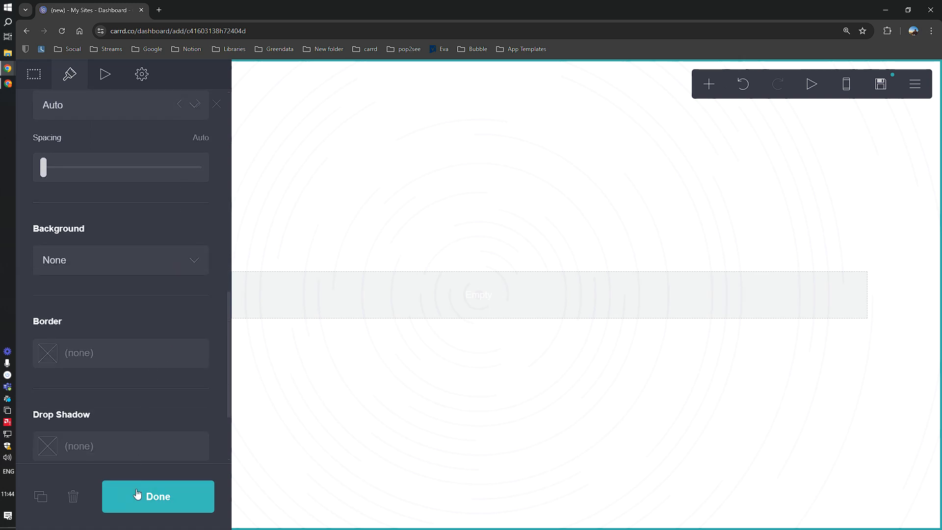
click(137, 494)
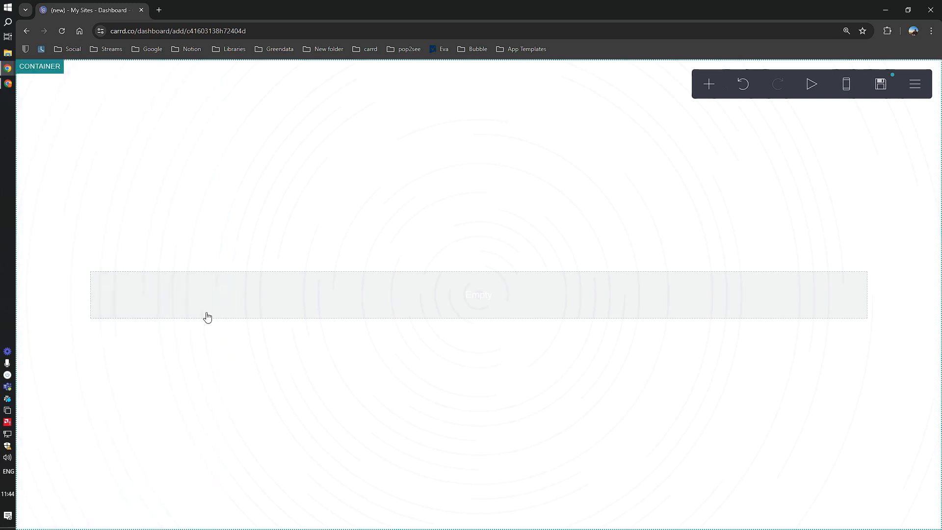
click(208, 317)
click(708, 84)
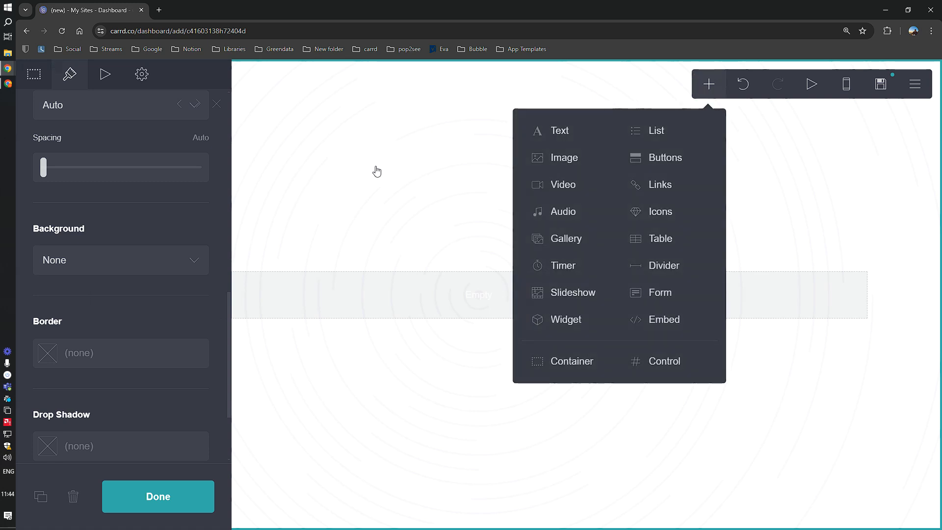
click(575, 136)
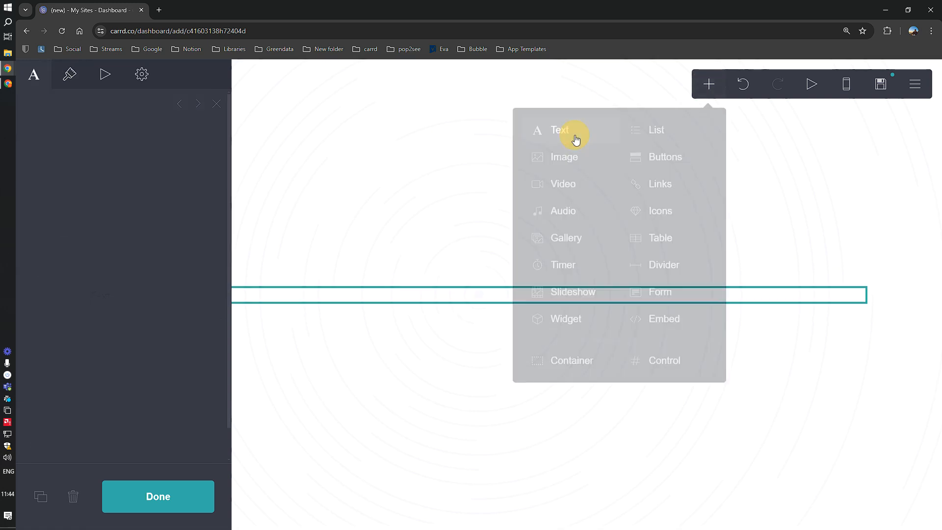
Move the settings panel to the opposite side of the editor and set the text's color to #313131
click(84, 87)
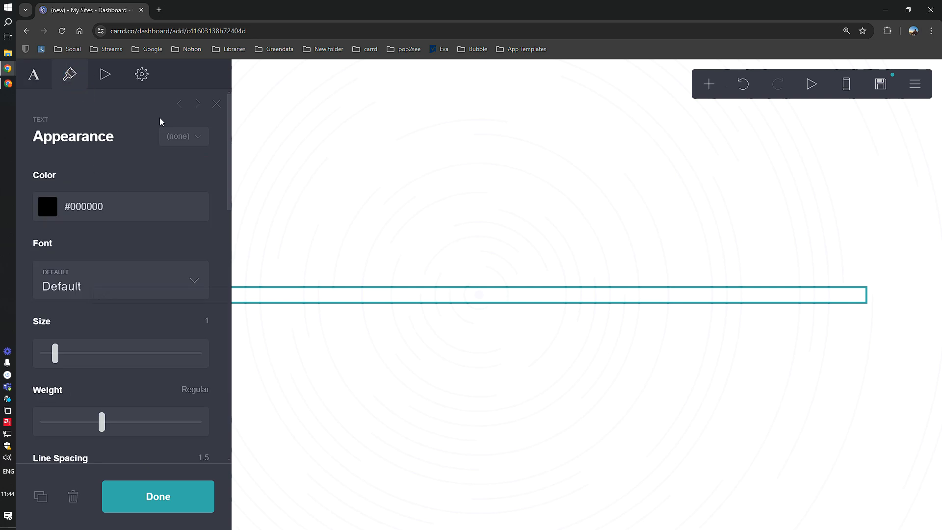
click(198, 103)
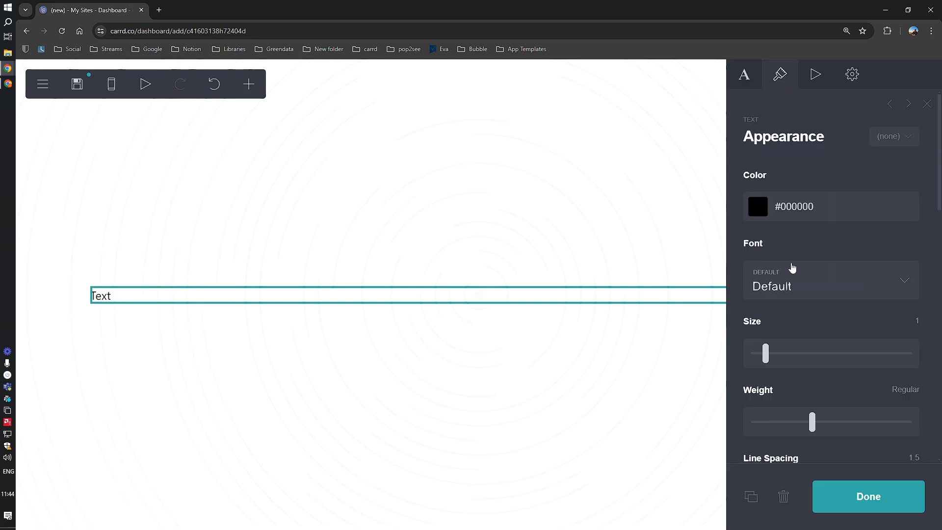
click(793, 237)
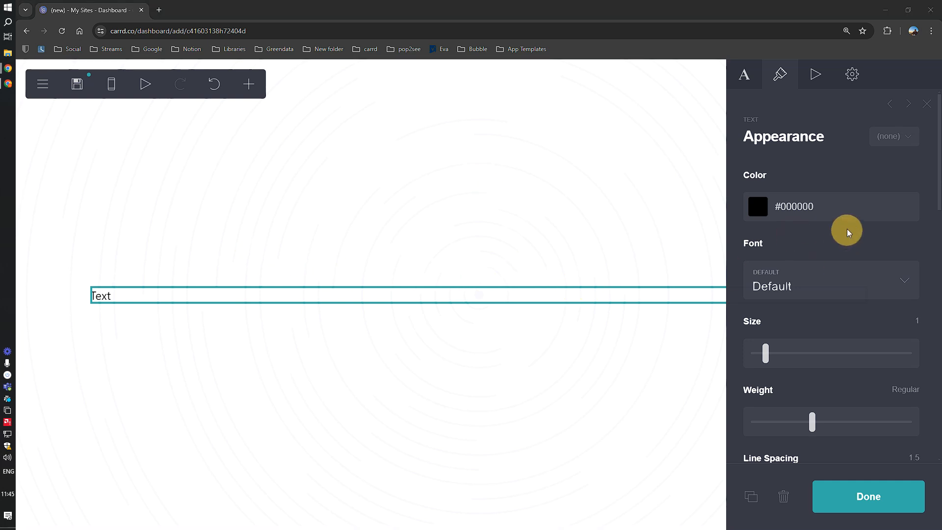
click(814, 207)
text(313131)
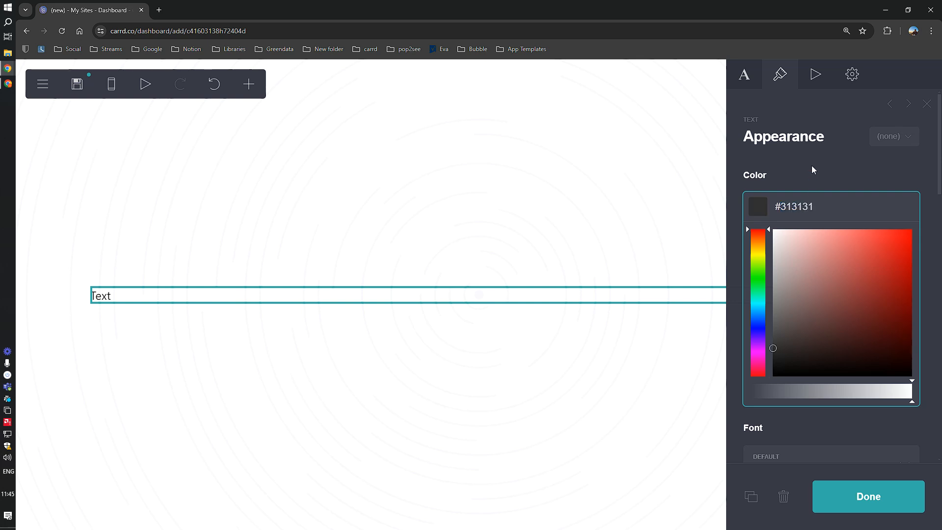
click(811, 167)
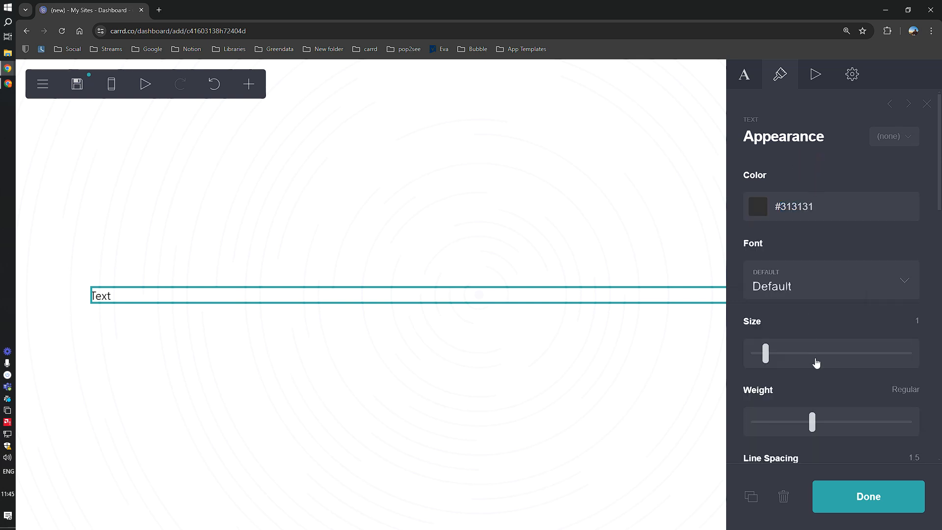
Set the text's font to Poppins, its size to 3 and its weight to Medium
click(795, 289)
text(pop)
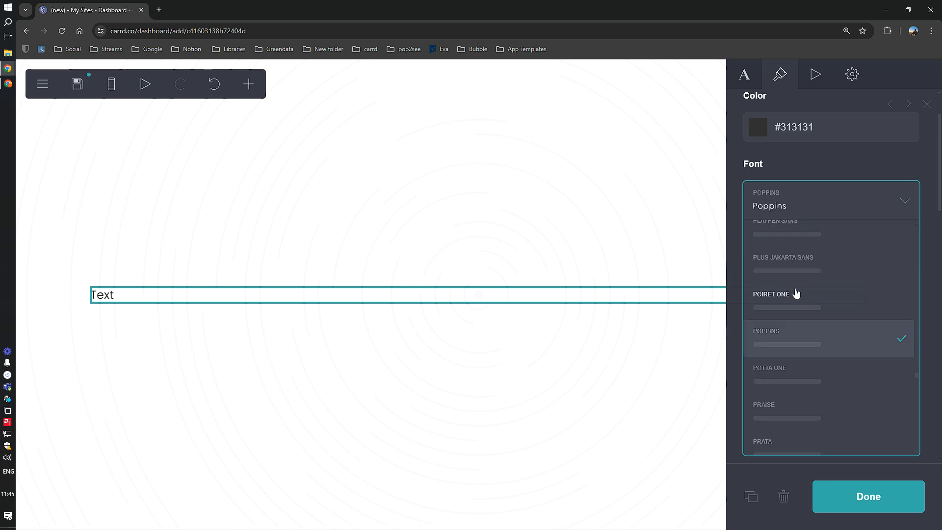
click(785, 338)
click(829, 176)
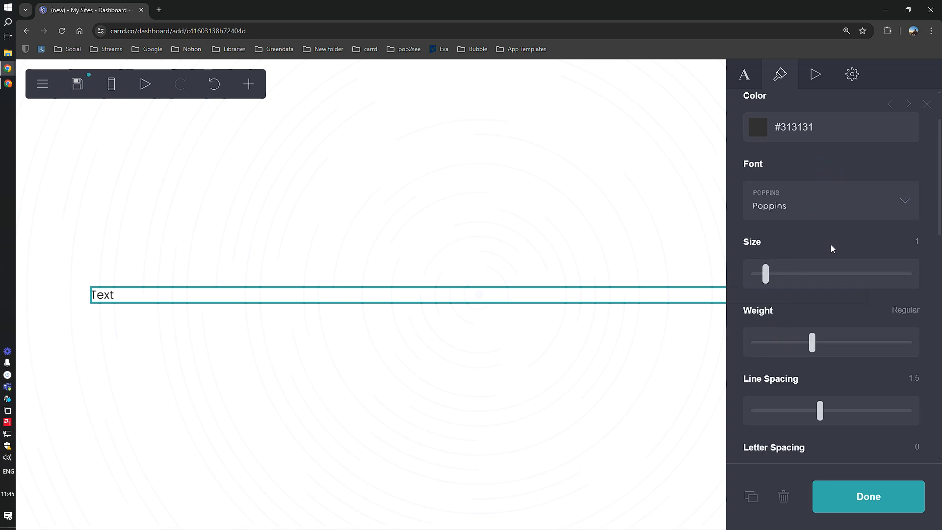
drag(797, 273, 813, 273)
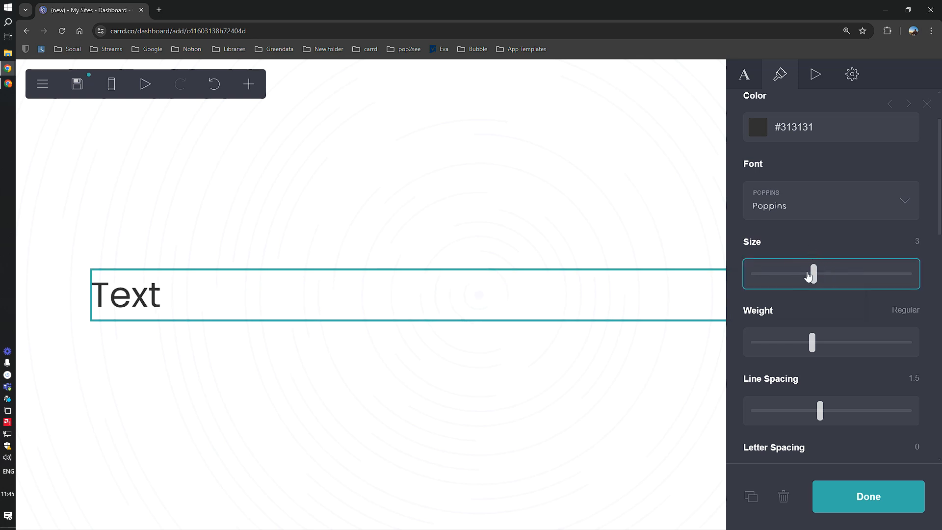
drag(813, 342, 827, 344)
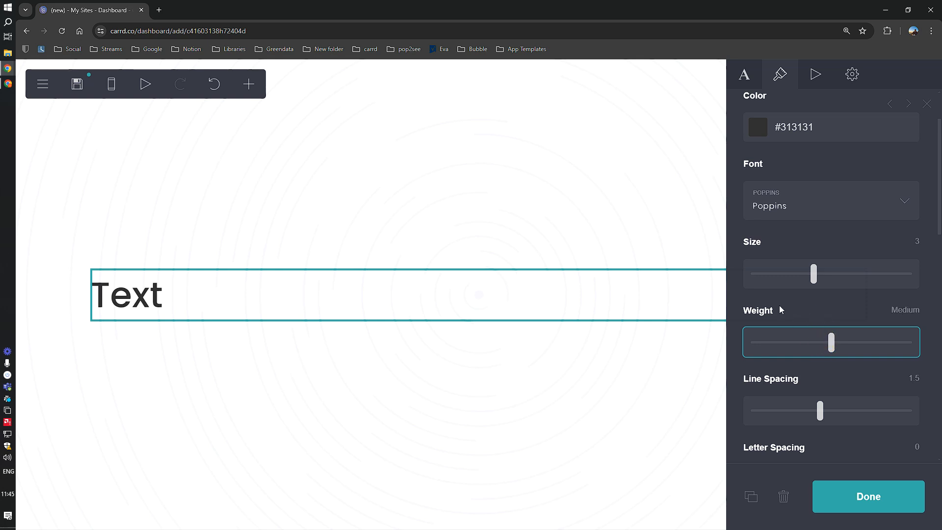
Set the text element's alignment to Center in its appearance settings
scroll(779, 306, down, 3)
scroll(782, 232, up, 5)
scroll(783, 236, down, 6)
scroll(783, 238, down, 6)
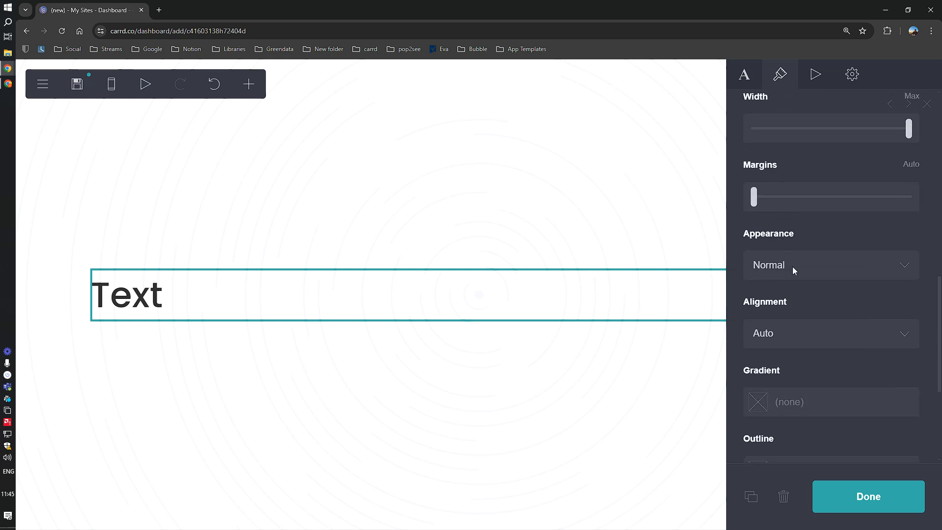
click(803, 328)
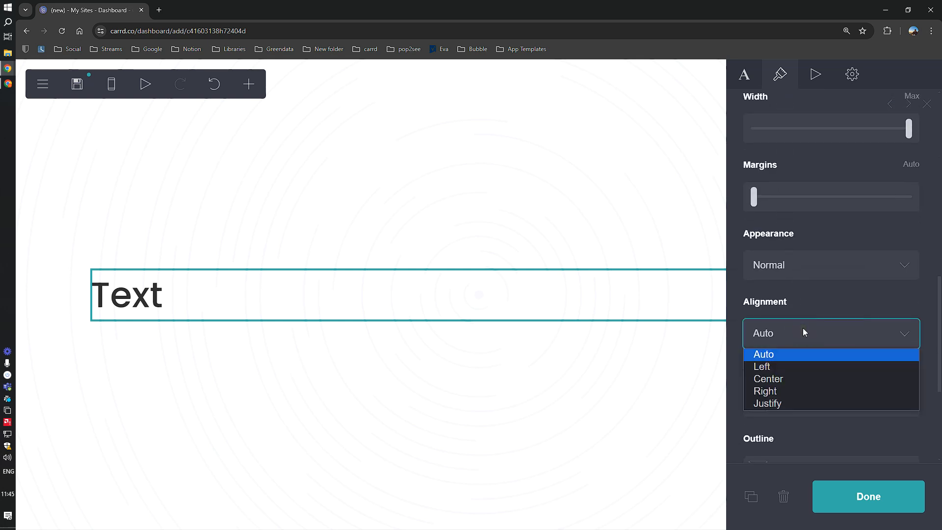
click(793, 379)
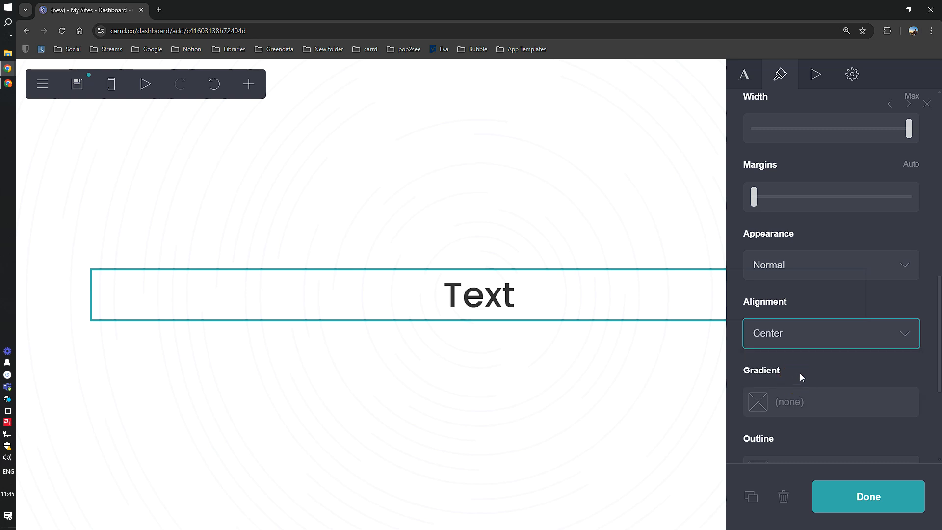
Replace the placeholder text with the heading "Supercharge Your Carrd Website"
click(744, 74)
double_click(779, 154)
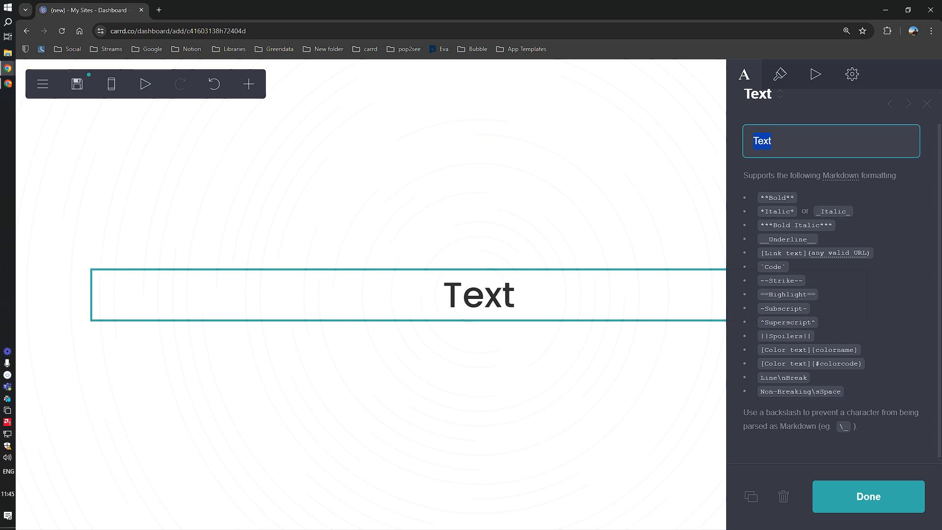
click(829, 139)
double_click(830, 139)
text(Supercharge Your Carrd Website)
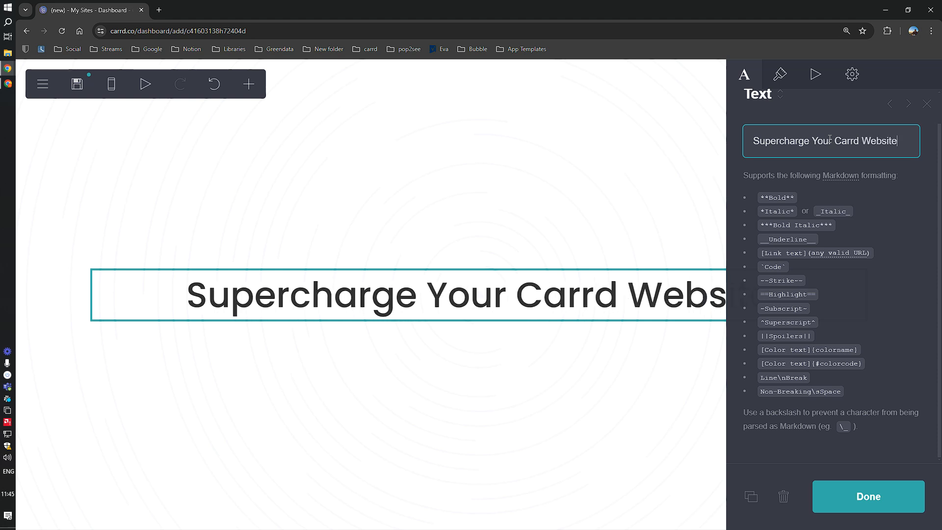
click(783, 77)
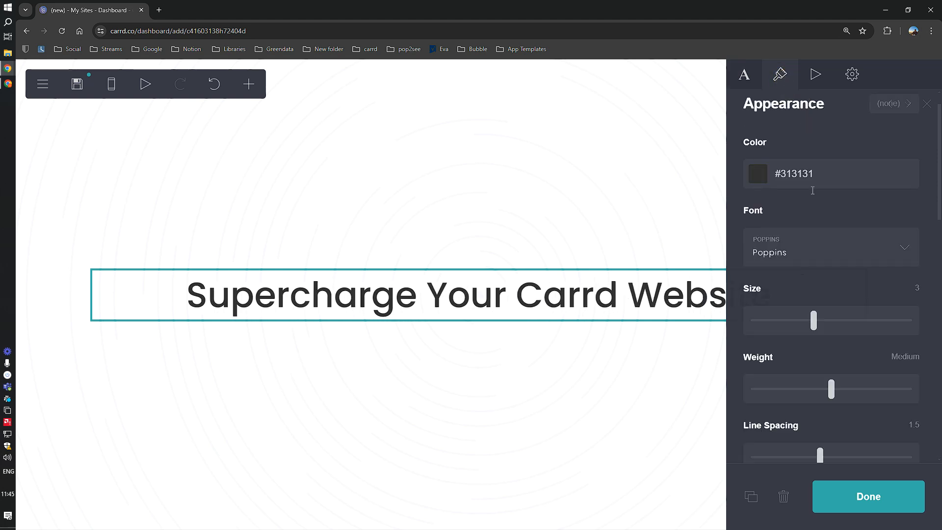
scroll(827, 339, down, 3)
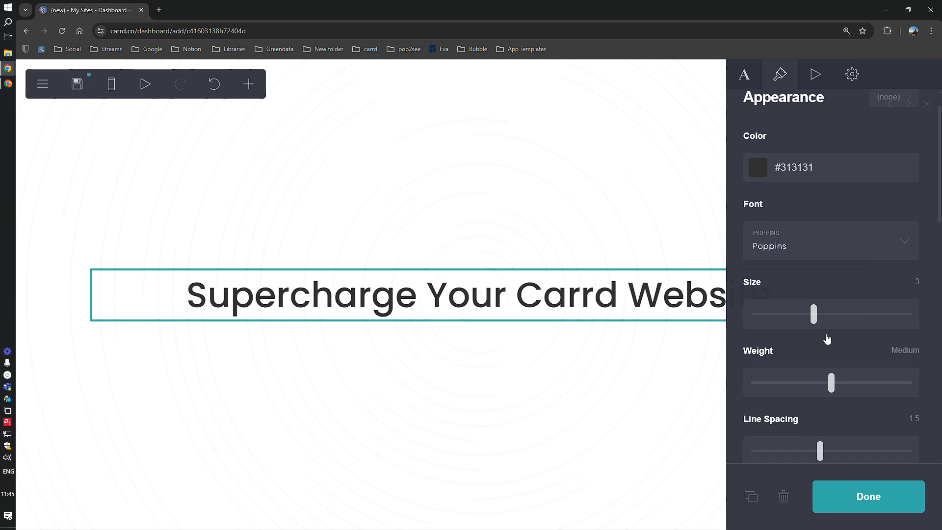
scroll(813, 291, up, 3)
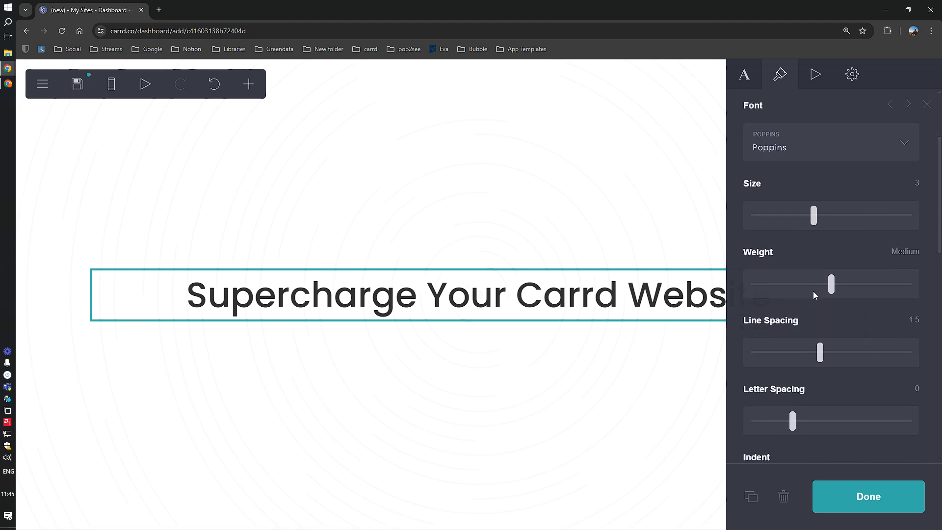
scroll(815, 296, down, 2)
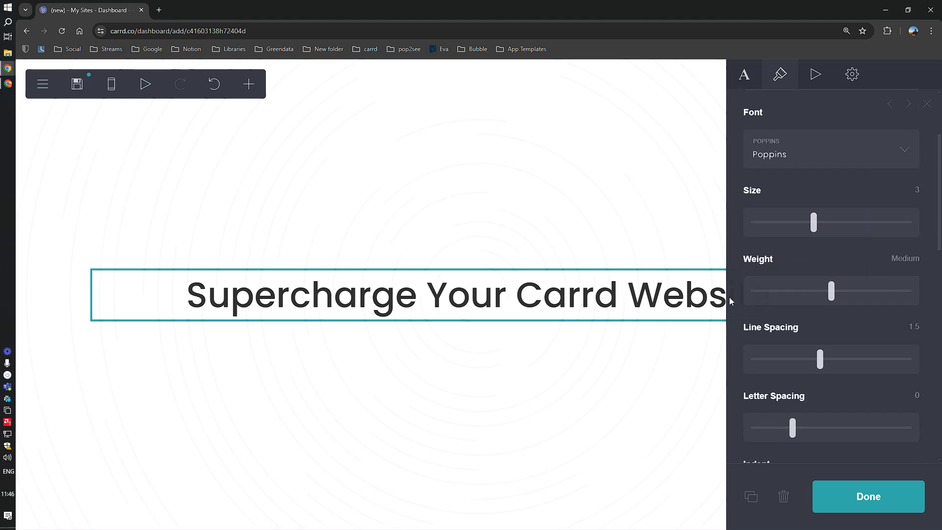
Insert a line break before "Website" in the heading and close its settings
click(740, 78)
click(862, 139)
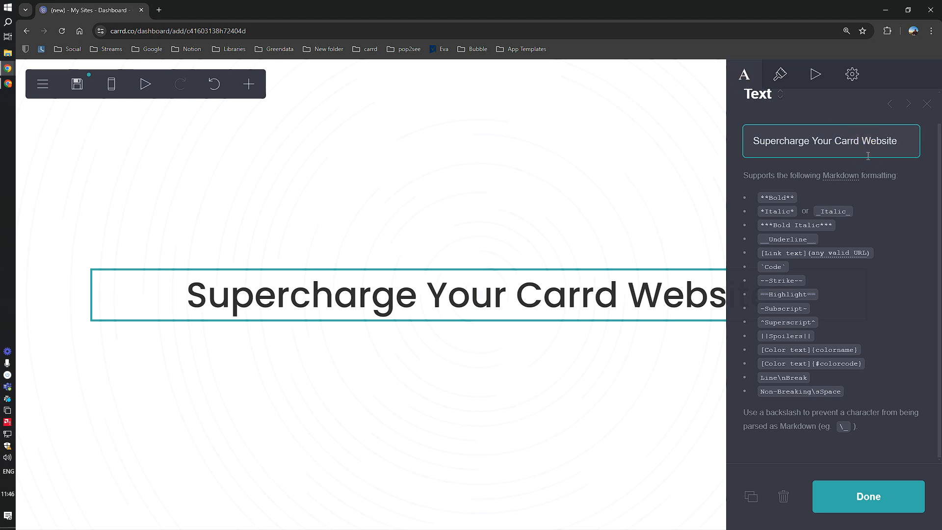
key(Return)
click(872, 142)
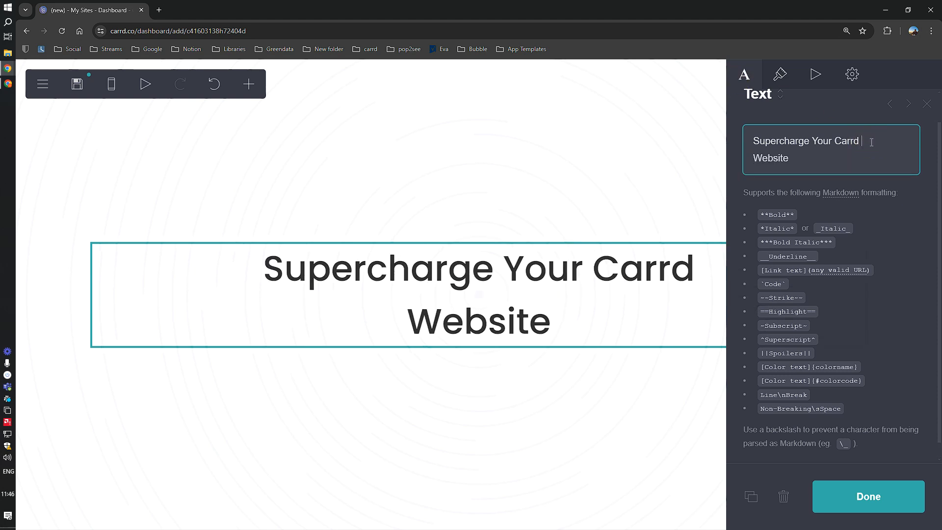
click(854, 499)
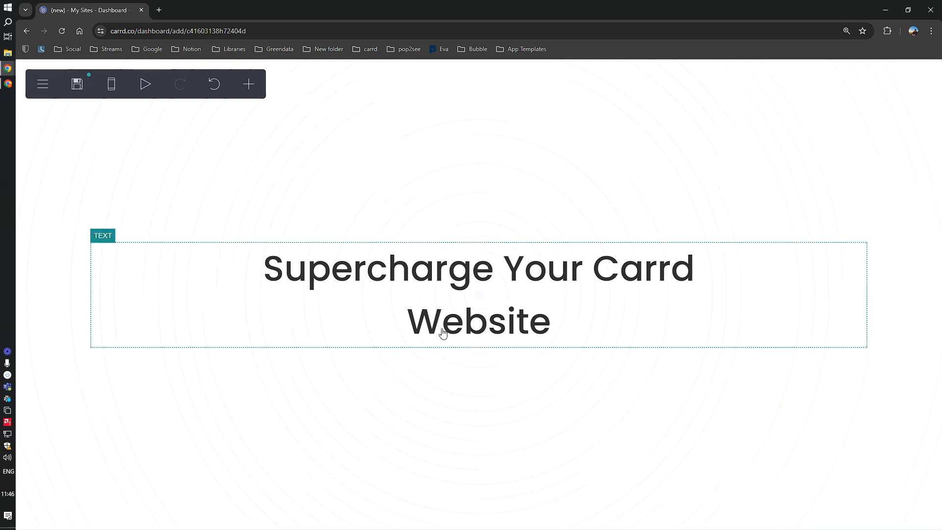
Add a second text element directly below the "Supercharge Your Carrd Website" heading
click(443, 333)
click(889, 149)
click(885, 138)
click(838, 157)
click(812, 159)
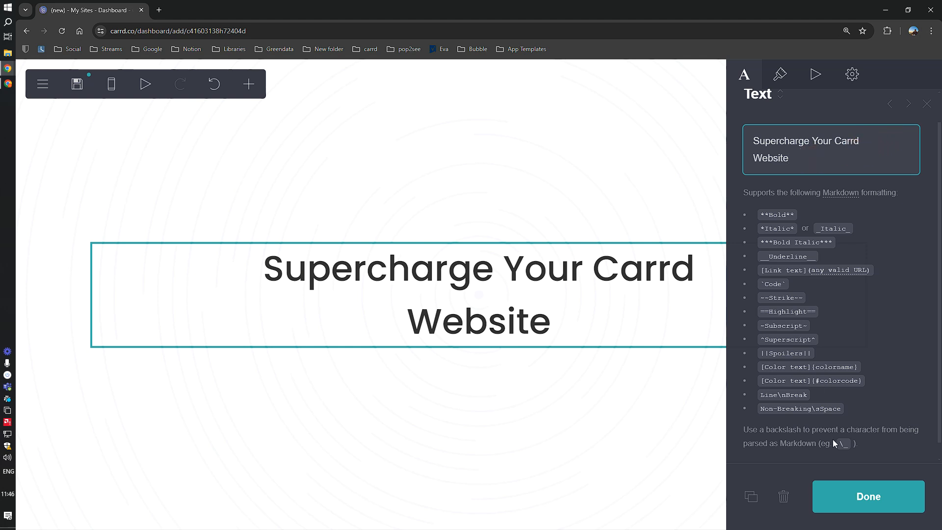
click(250, 90)
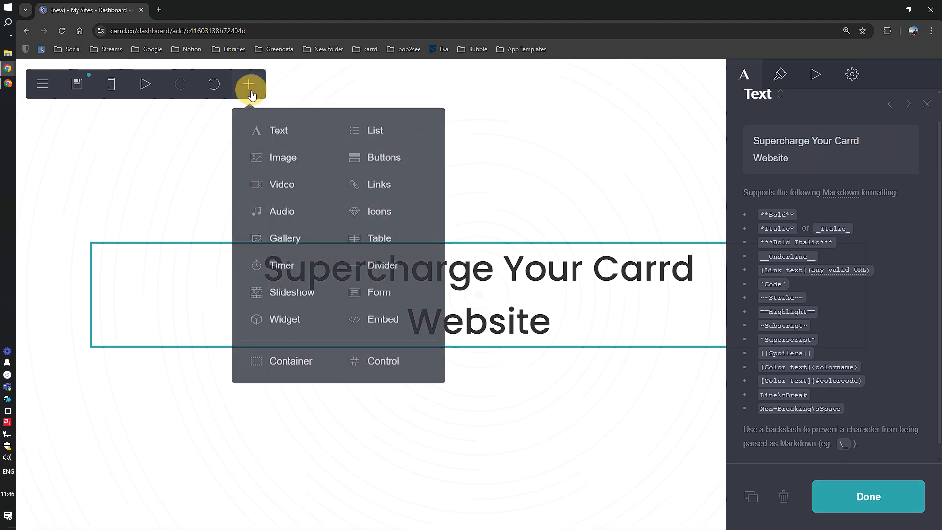
click(286, 135)
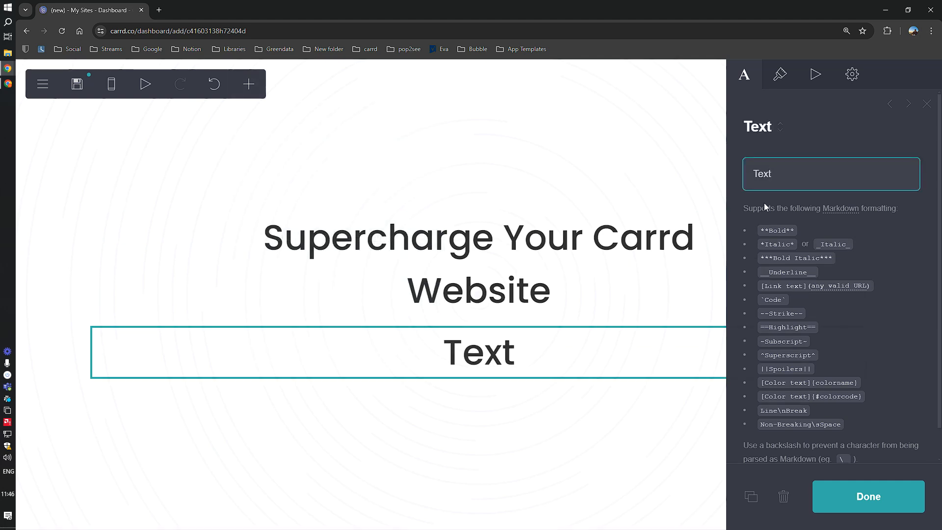
Set the second text element's size to 1 and its weight to Regular
click(790, 86)
drag(814, 360, 767, 360)
click(823, 425)
drag(824, 425, 805, 423)
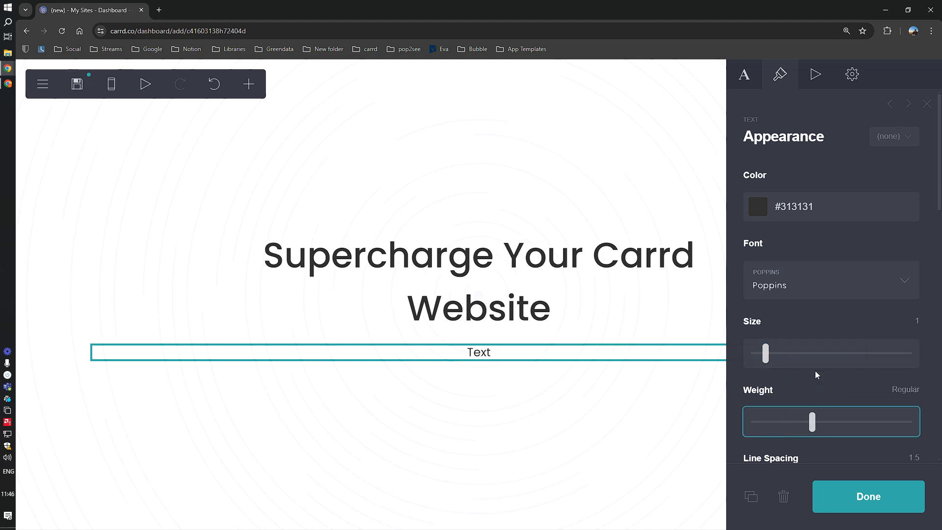
scroll(816, 374, down, 7)
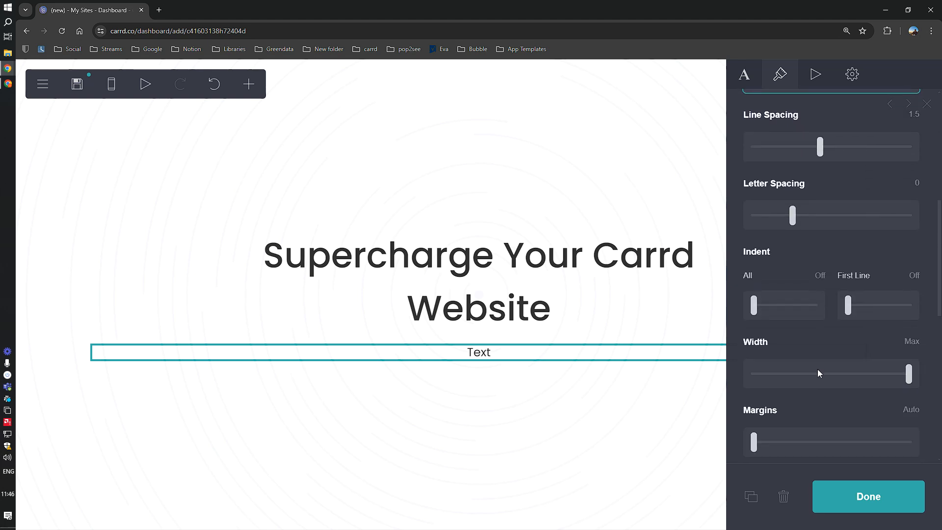
scroll(743, 124, up, 7)
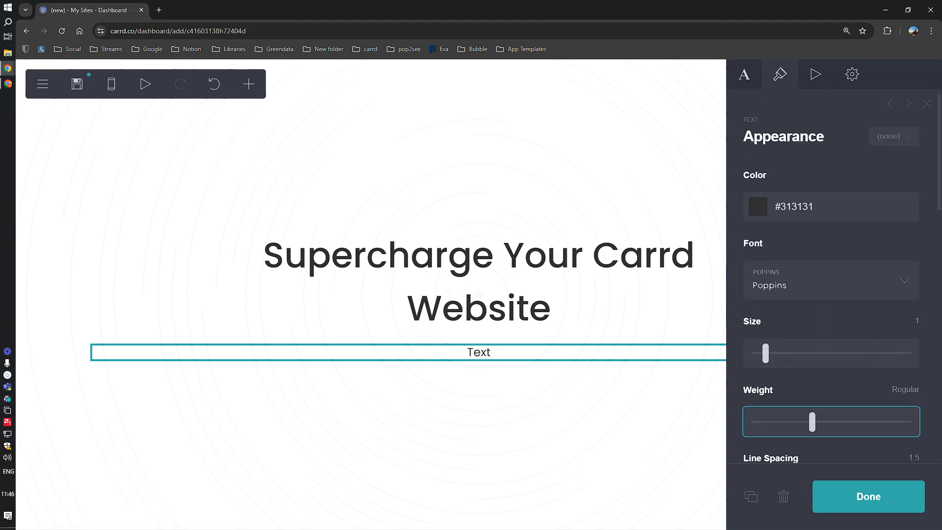
Replace the second text element's placeholder with "Enhance your Carrd experience"
key(alt+Tab)
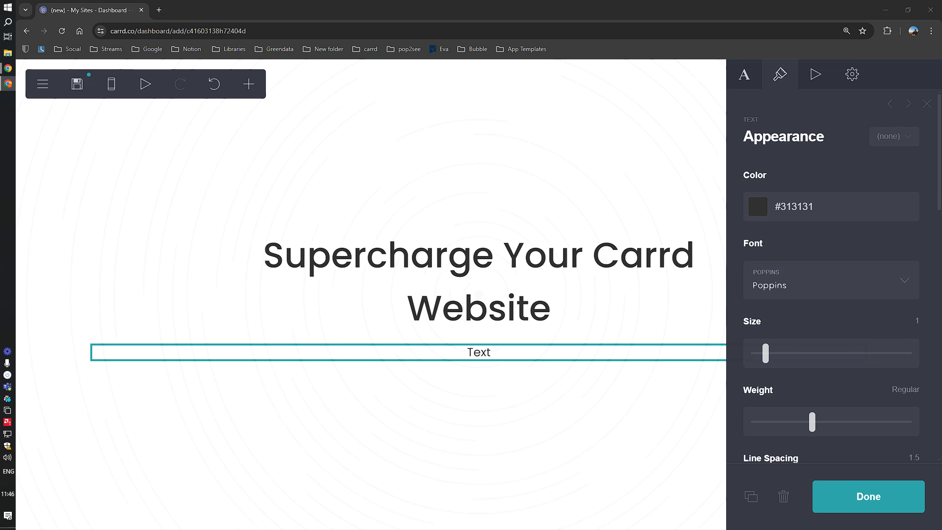
click(744, 74)
click(782, 181)
double_click(796, 183)
text(Encah)
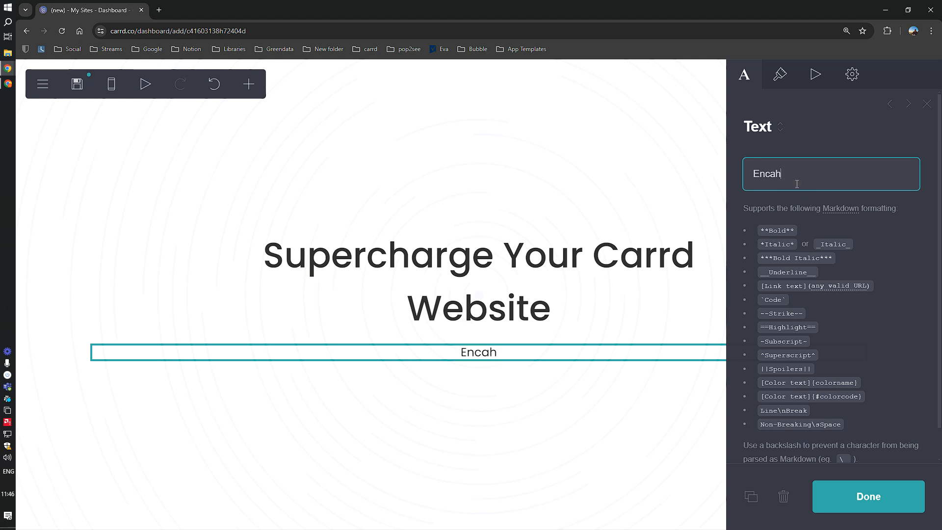
key(BackSpace)
key(BackSpace)
key(BackSpace)
text(hance your Car)
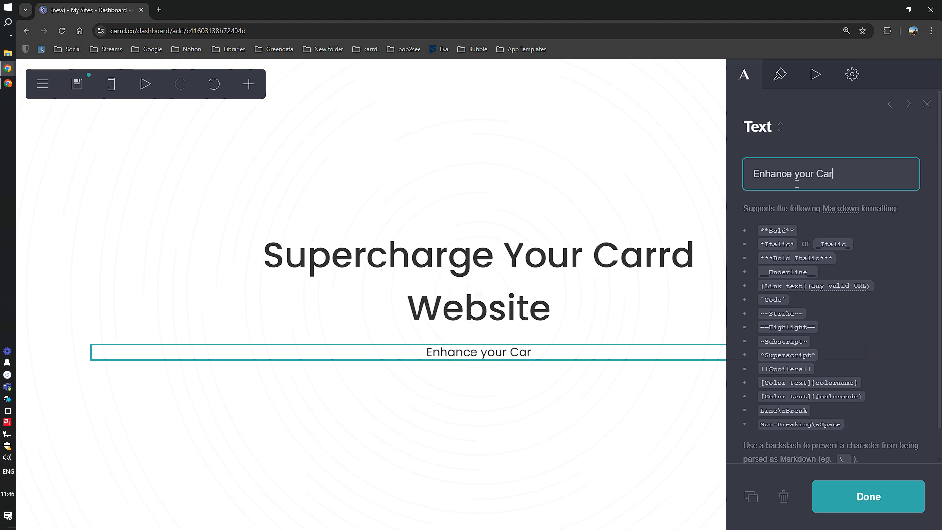
text(rd experience)
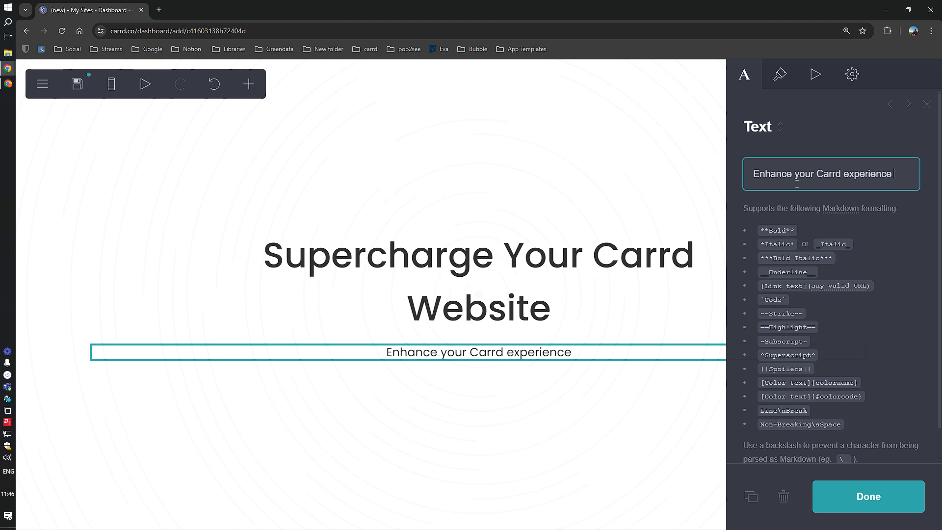
Continue the subheading text with "with elements designed for creativity"
text( with elements )
text(desin)
key(BackSpace)
text(gned fo)
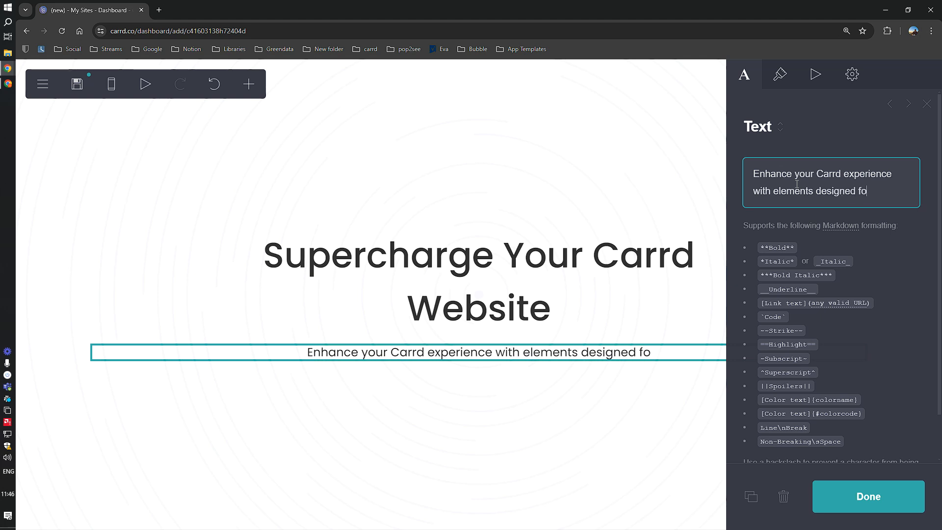
text(r creastiv)
key(BackSpace)
key(BackSpace)
key(BackSpace)
text(t)
key(BackSpace)
key(BackSpace)
text(tivity)
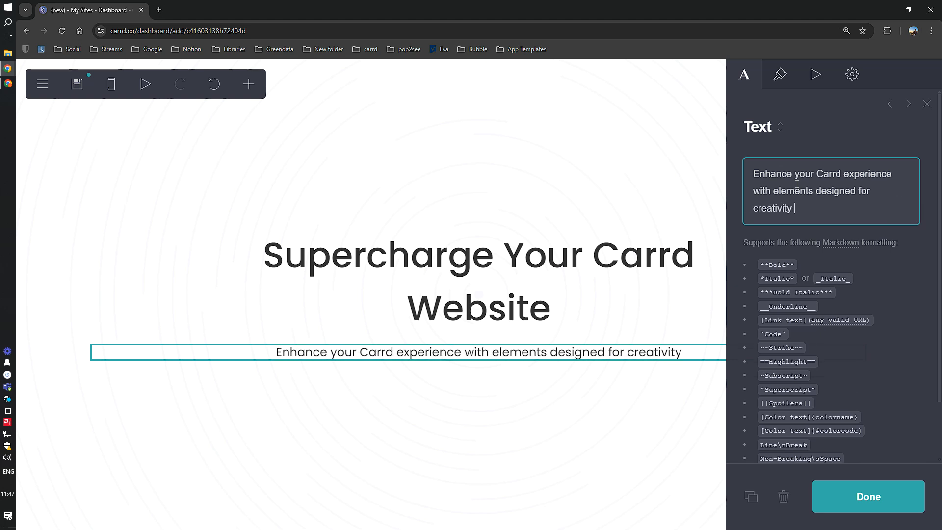
End the subheading with "and impacts", correcting the misspelled last word through the spelling suggestion
text( and ima)
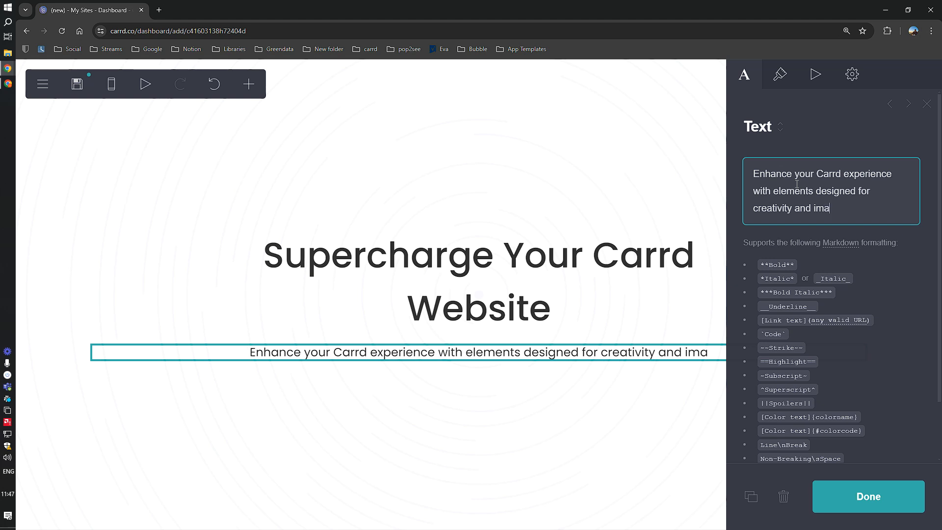
text(ct)
key(BackSpace)
key(BackSpace)
text(pct)
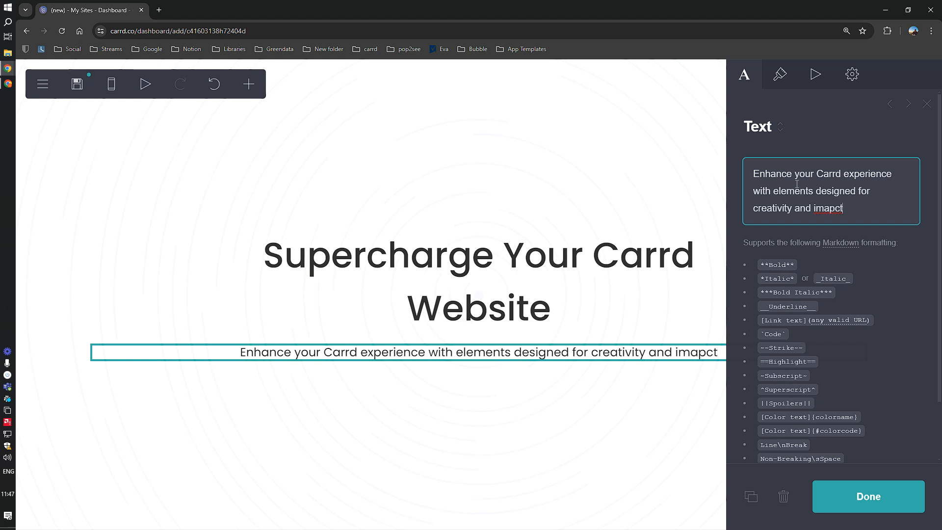
right_click(825, 205)
click(794, 217)
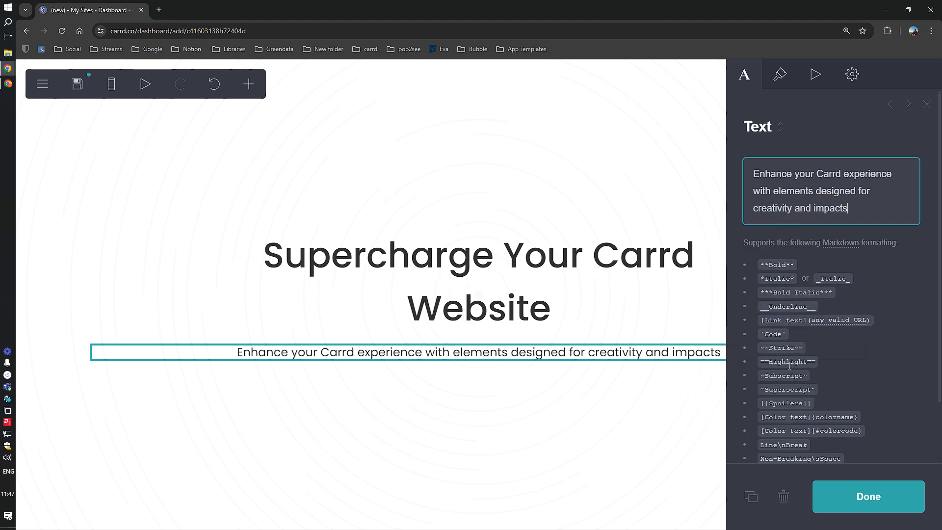
Set the subheading's margins to 2 and close its settings
click(779, 75)
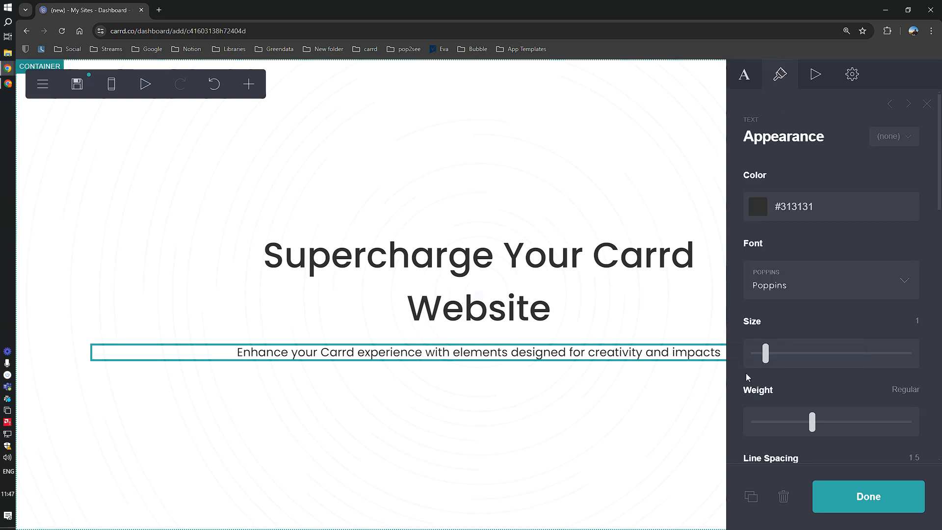
scroll(814, 353, down, 3)
scroll(827, 352, down, 6)
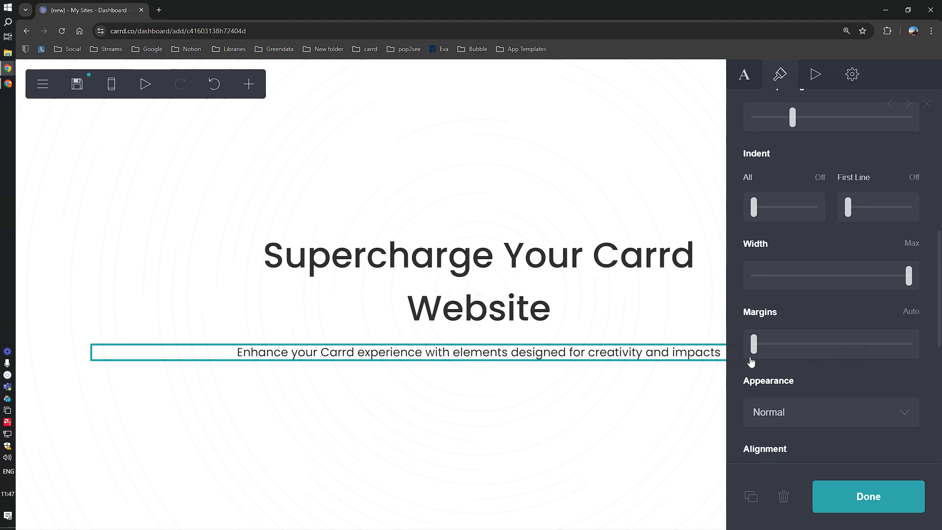
drag(755, 344, 808, 345)
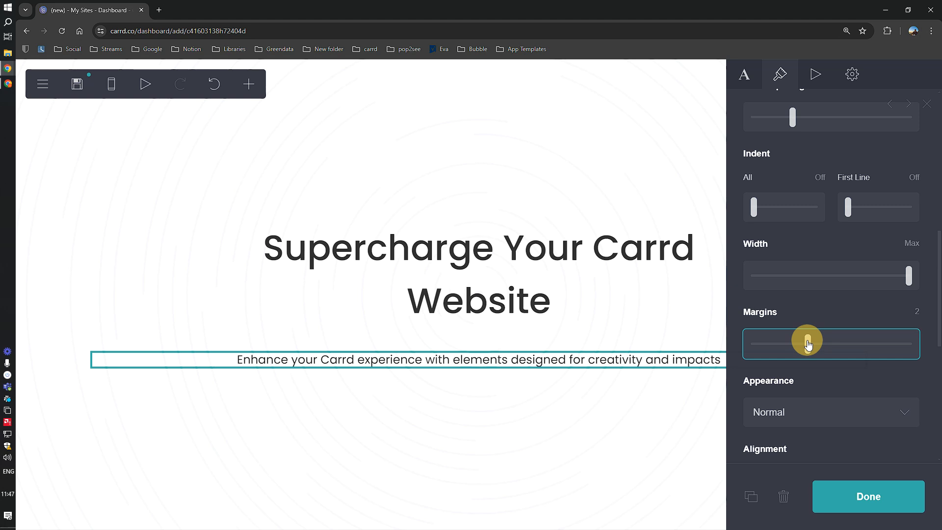
click(850, 497)
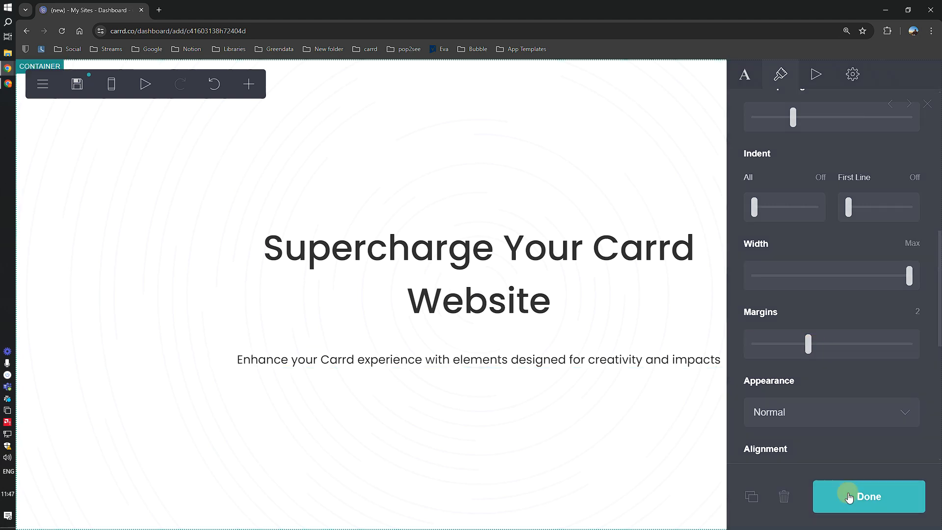
Add a buttons element below the subheading and give it a second button
click(250, 88)
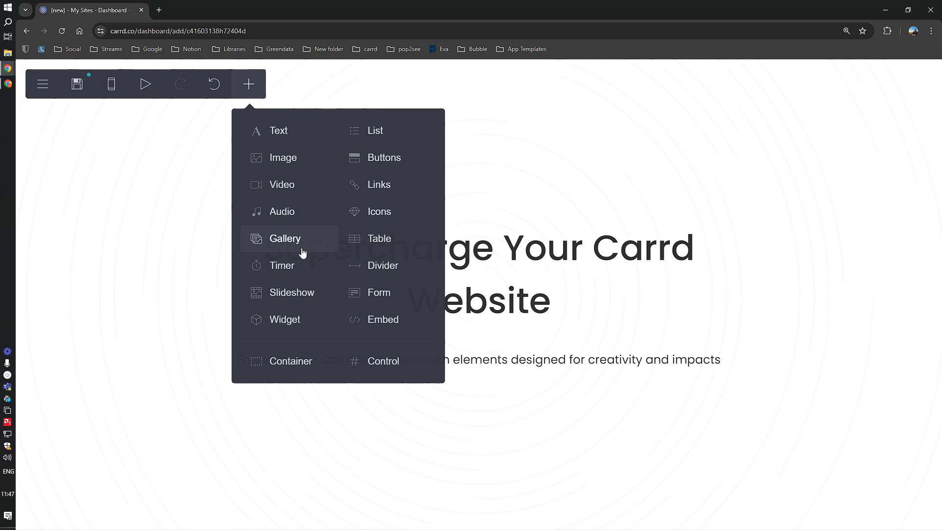
click(378, 158)
drag(94, 471, 315, 311)
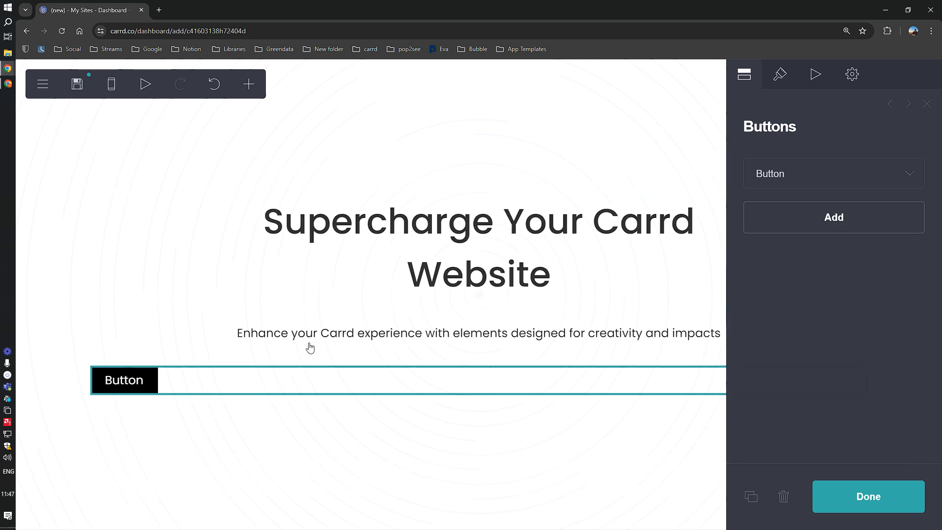
click(314, 338)
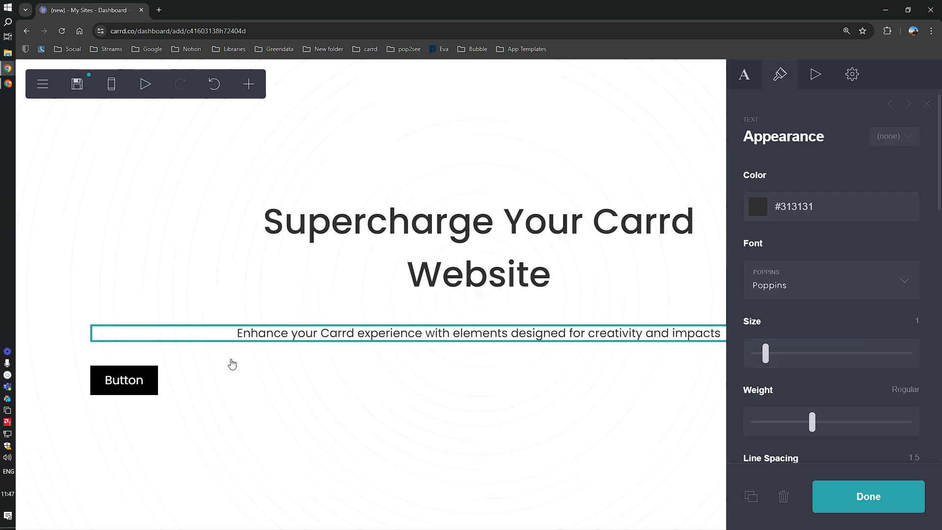
click(173, 380)
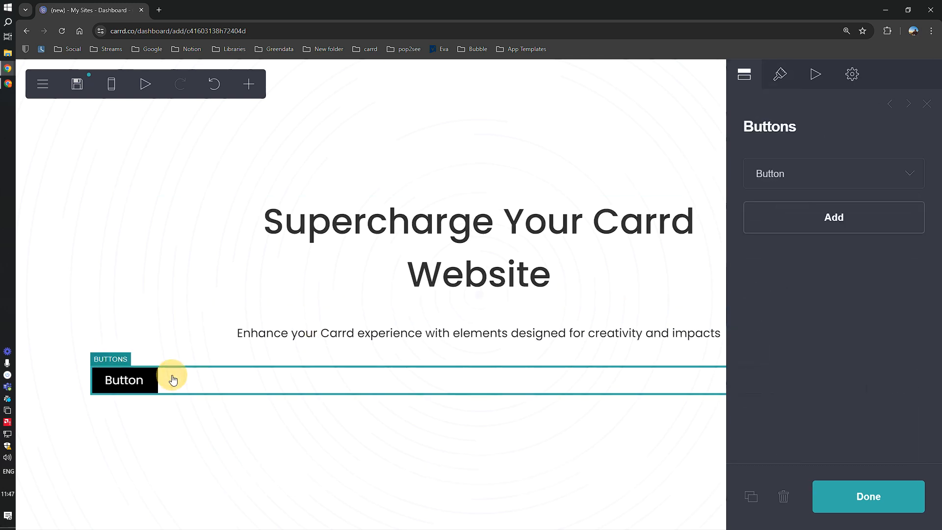
click(778, 228)
click(799, 216)
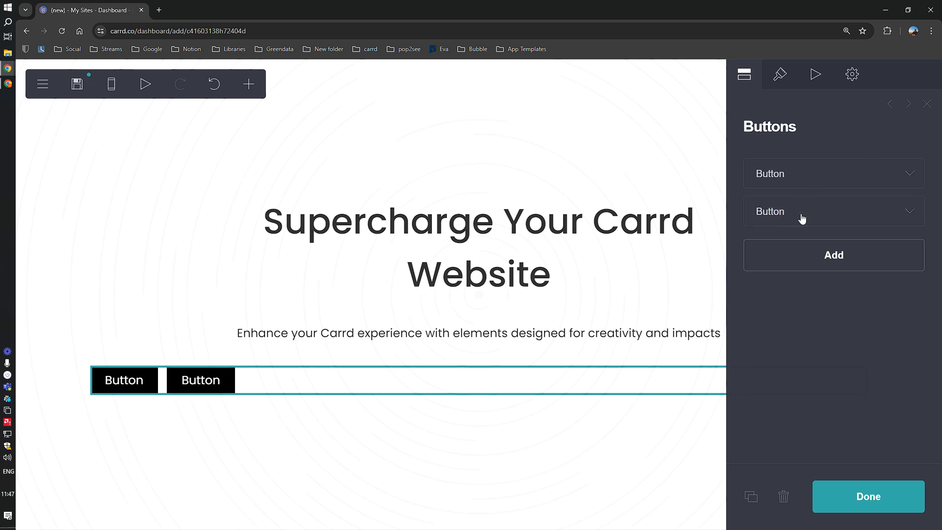
Set the first button's own background color to #3423A6
click(781, 73)
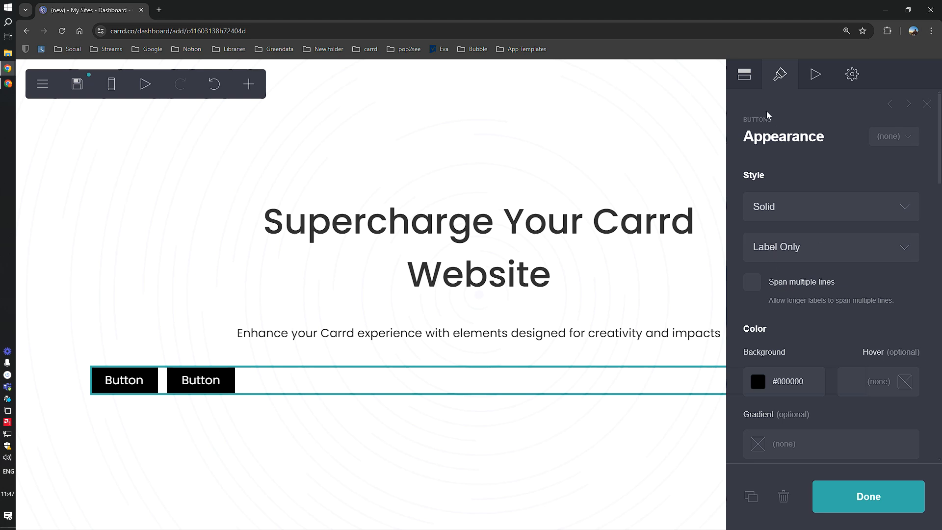
click(744, 74)
click(781, 180)
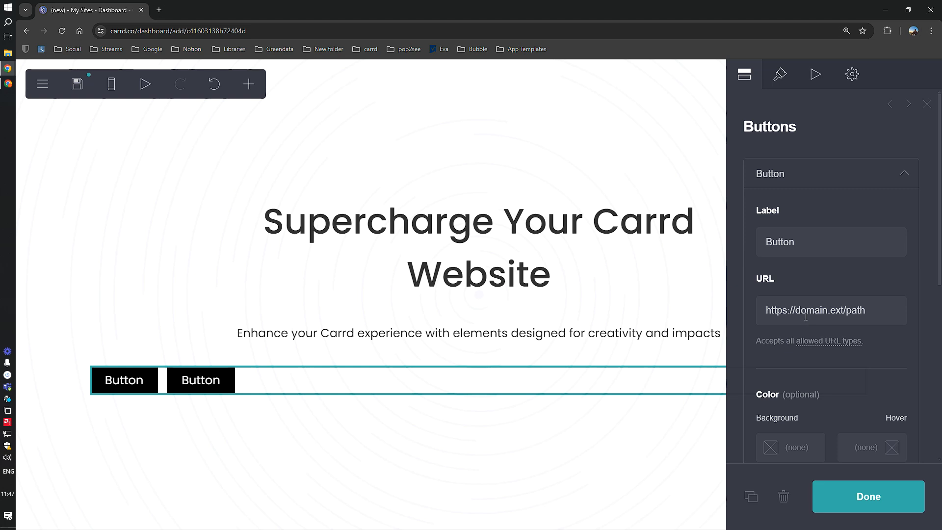
scroll(805, 317, down, 3)
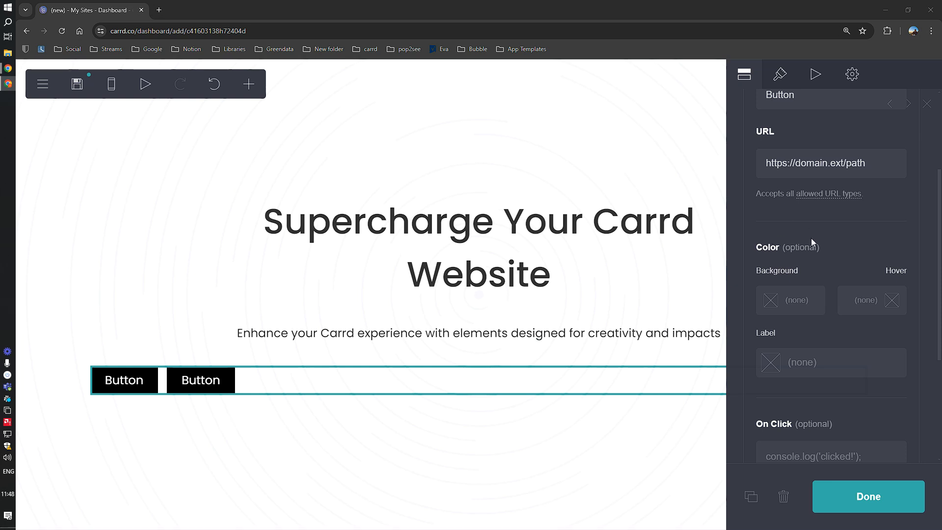
scroll(811, 239, up, 3)
scroll(811, 239, down, 3)
click(803, 300)
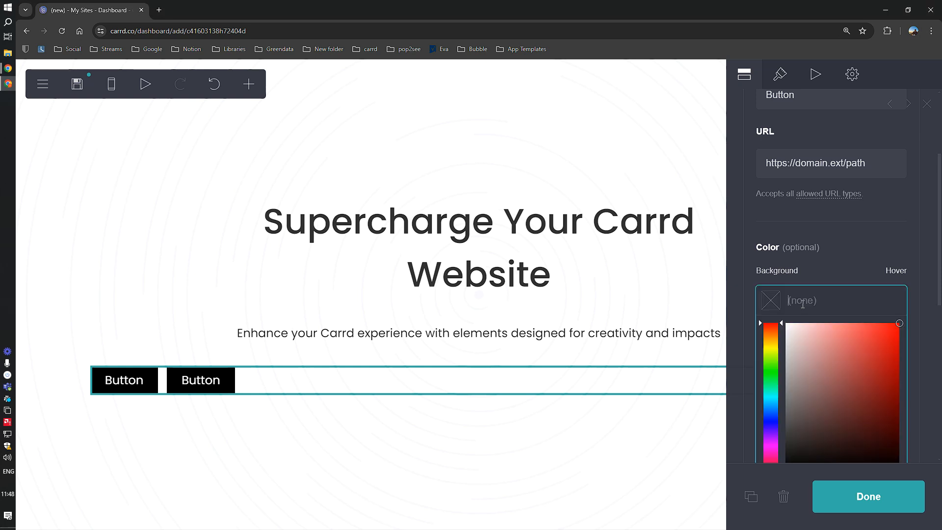
text(#3423A6)
click(836, 226)
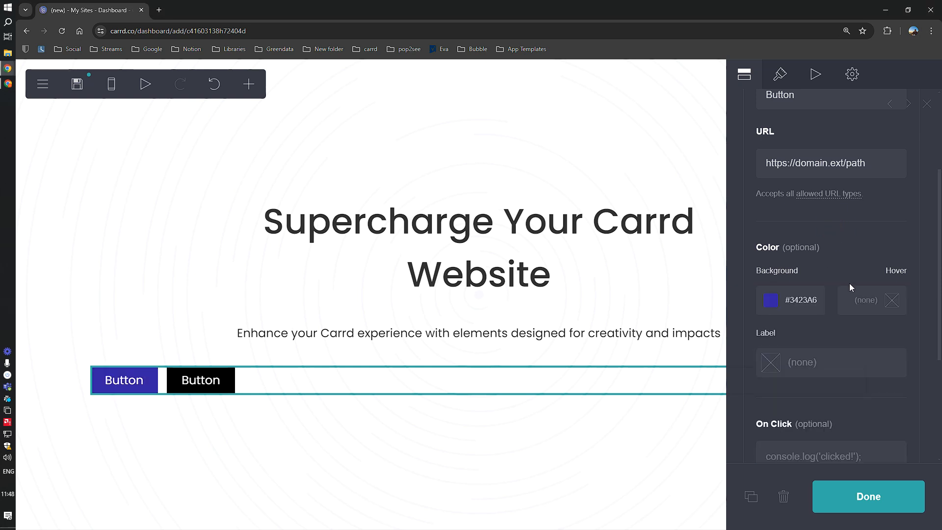
Set the second button's own background color to #FFFFFF
scroll(831, 255, up, 2)
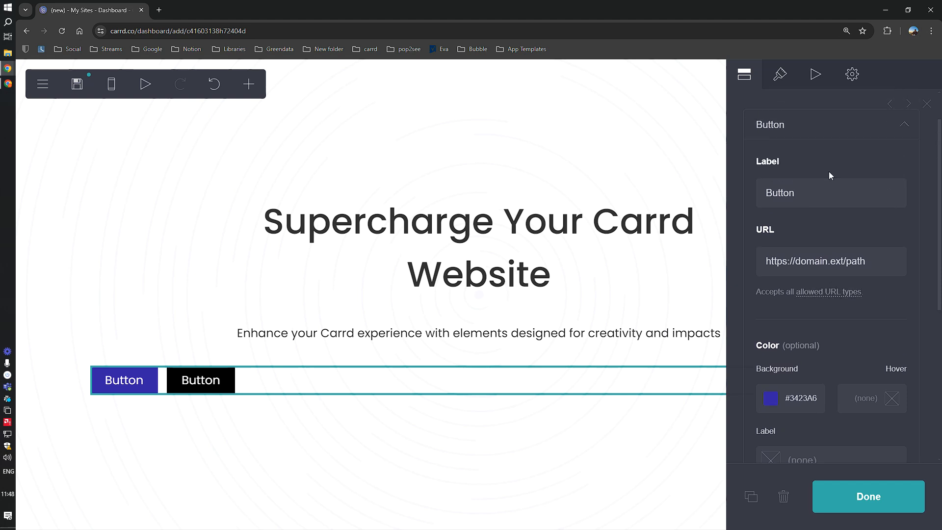
click(816, 128)
click(804, 206)
scroll(815, 328, down, 3)
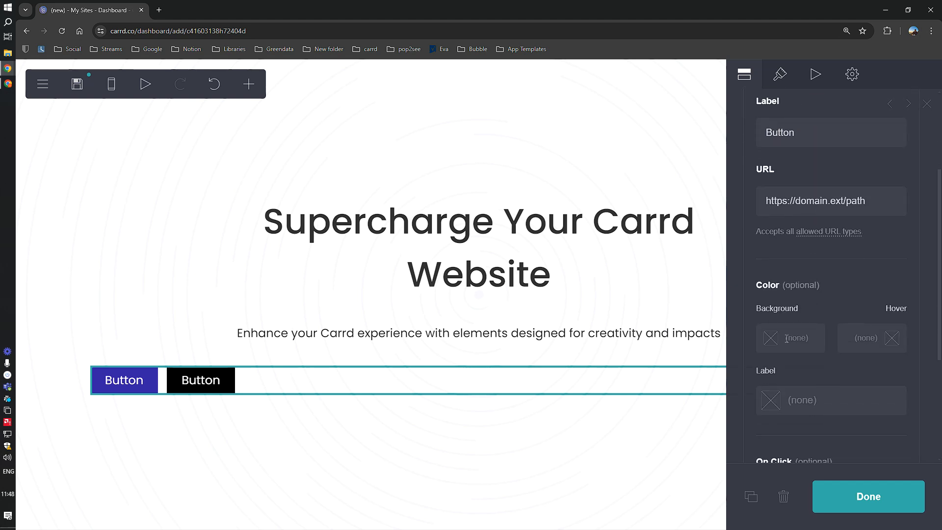
click(795, 346)
drag(793, 362, 765, 330)
click(850, 261)
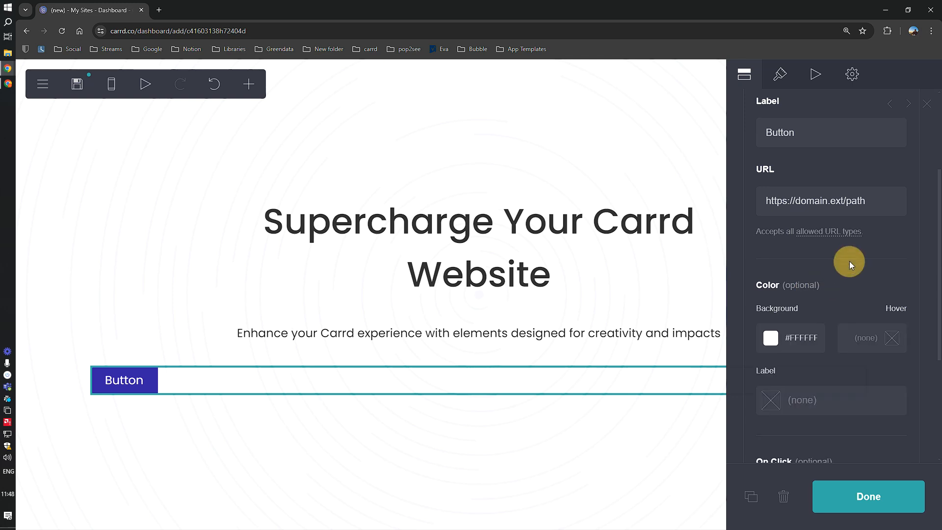
Set the second button's label color to #3423A6
scroll(849, 261, down, 1)
click(814, 345)
text(#3423A6)
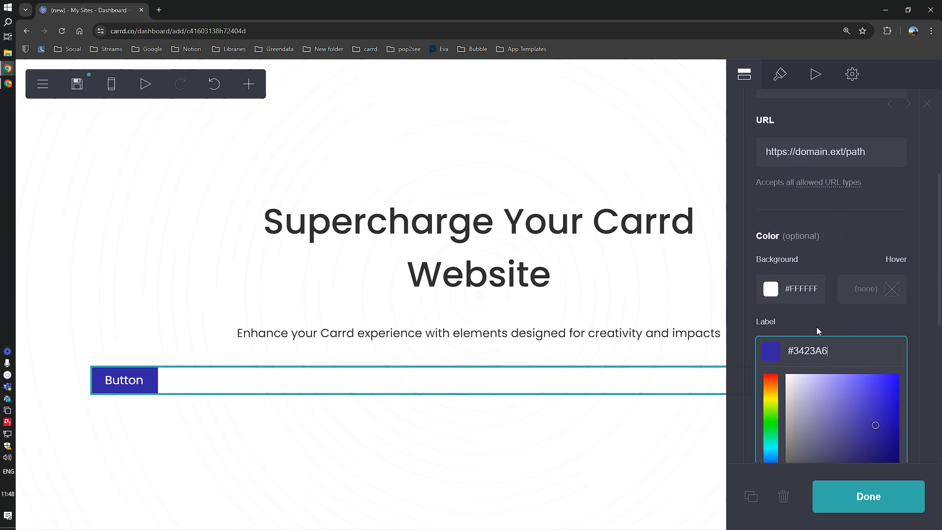
click(817, 319)
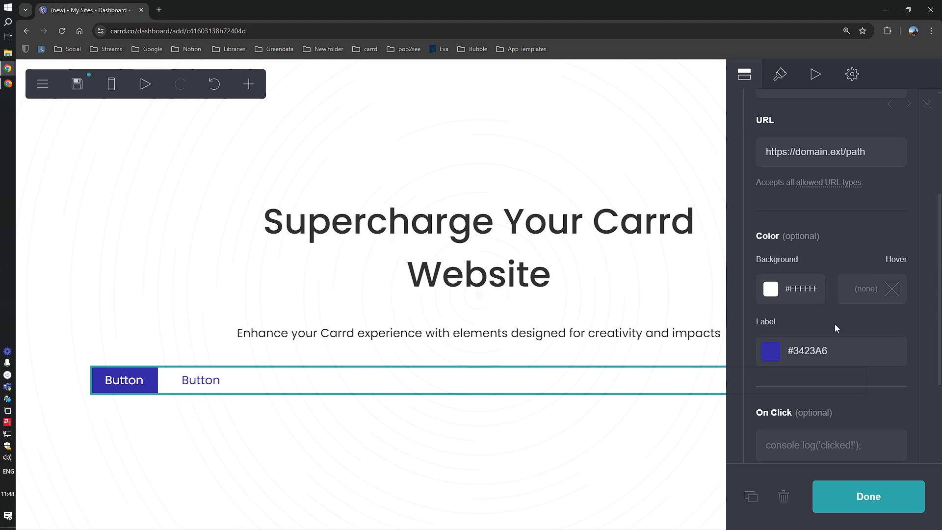
Set the alignment of the buttons element to Center in its appearance settings
scroll(829, 323, up, 4)
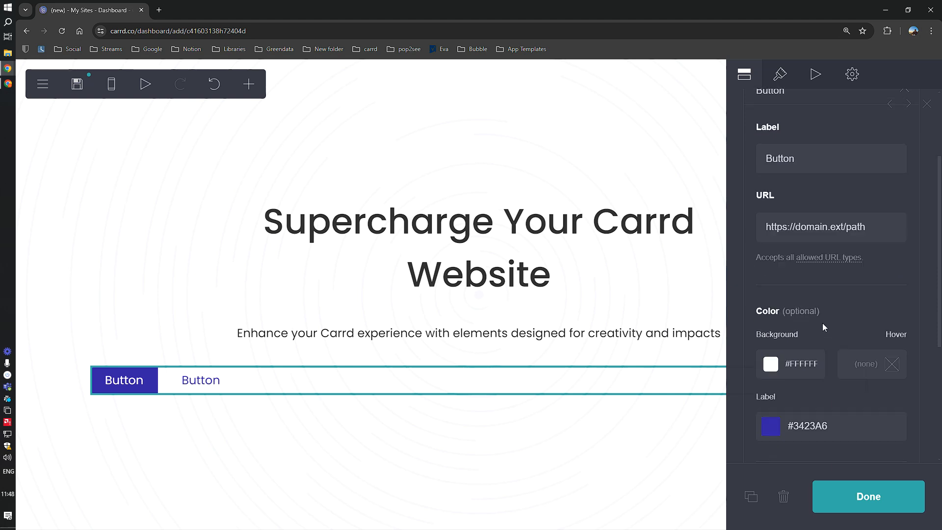
click(774, 78)
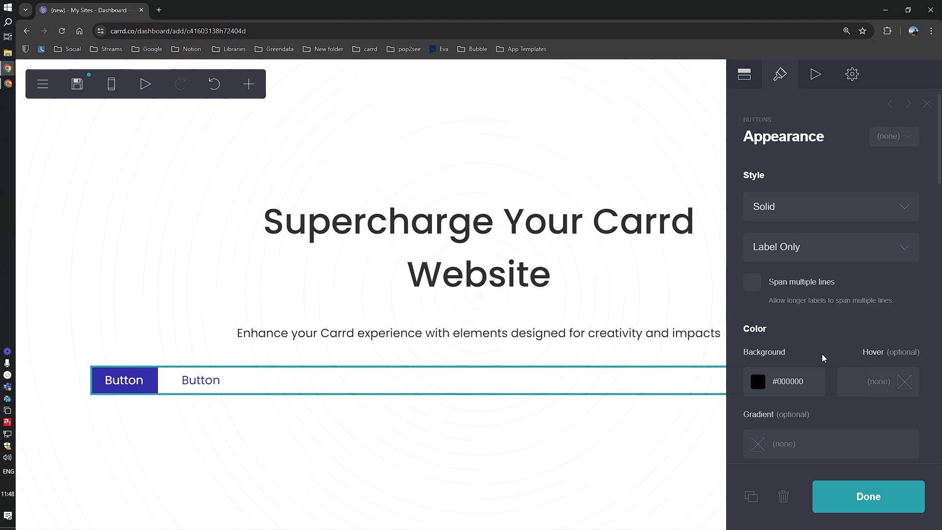
scroll(809, 168, down, 4)
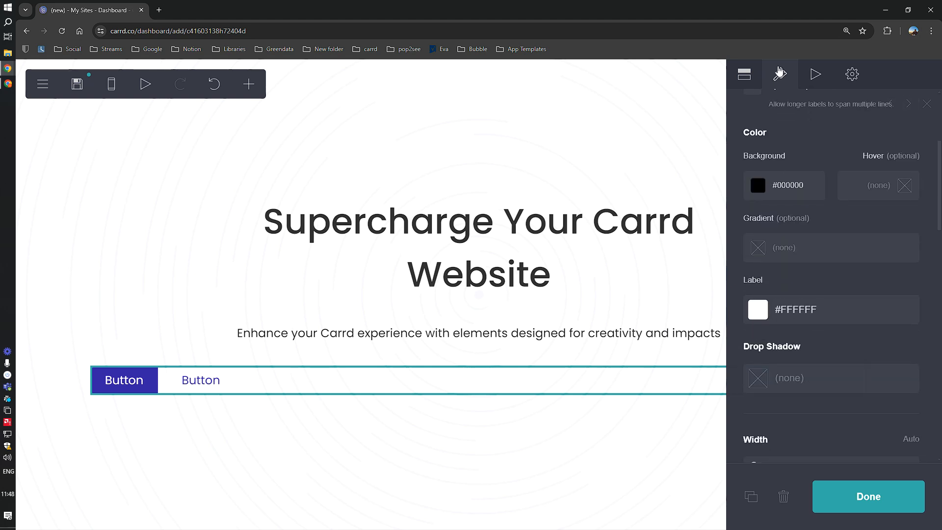
scroll(808, 234, down, 7)
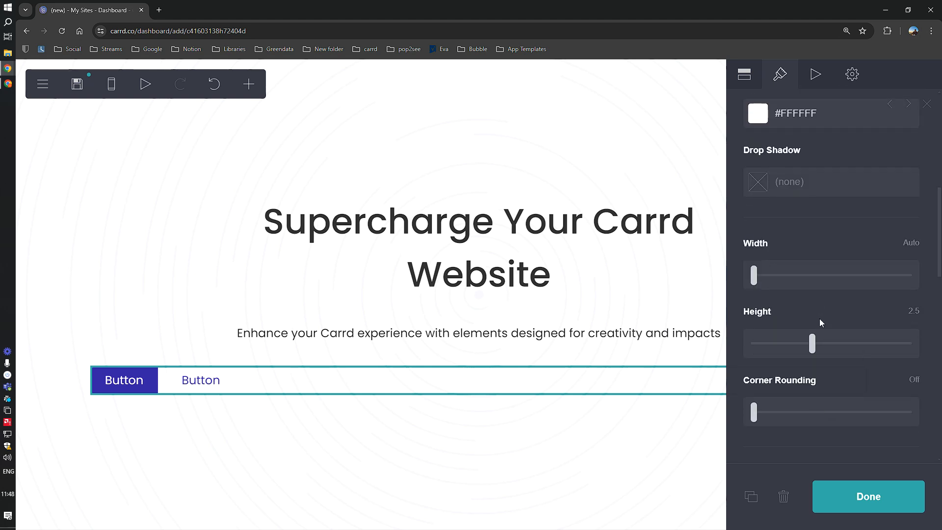
scroll(825, 322, down, 4)
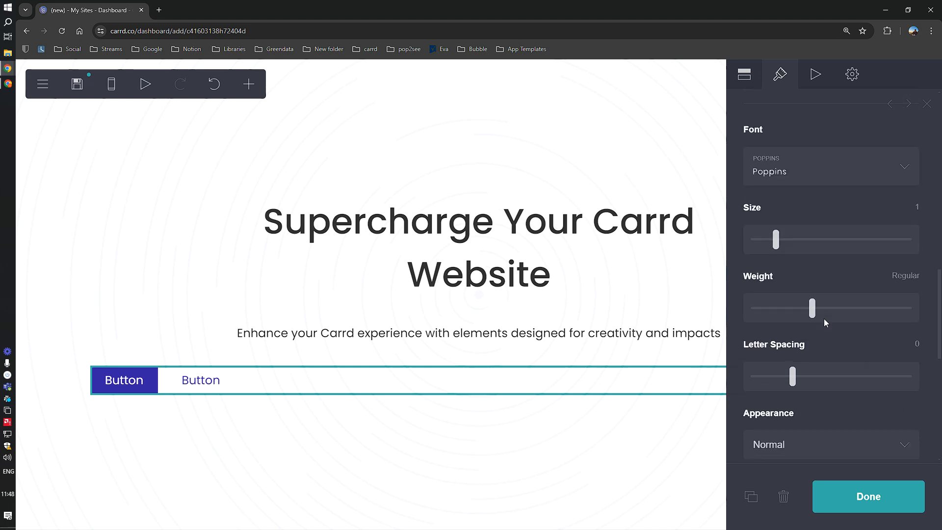
scroll(824, 323, down, 8)
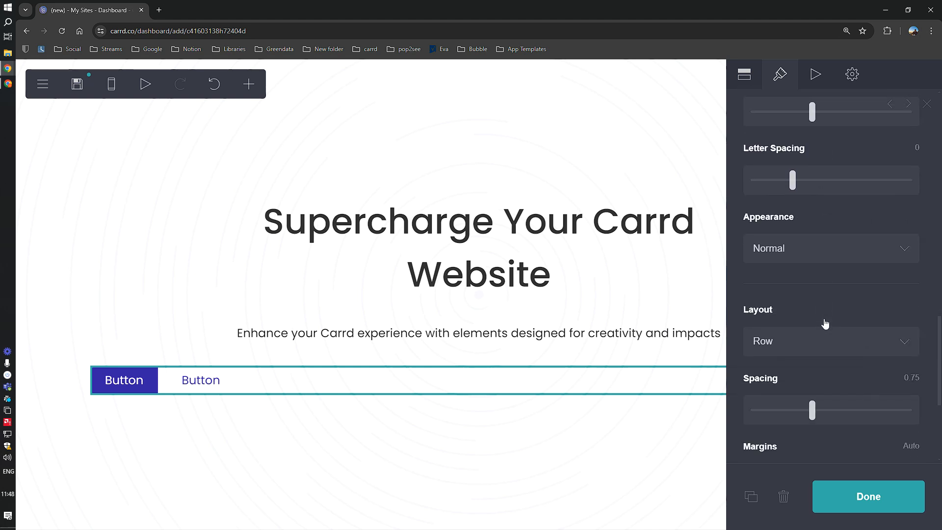
click(825, 324)
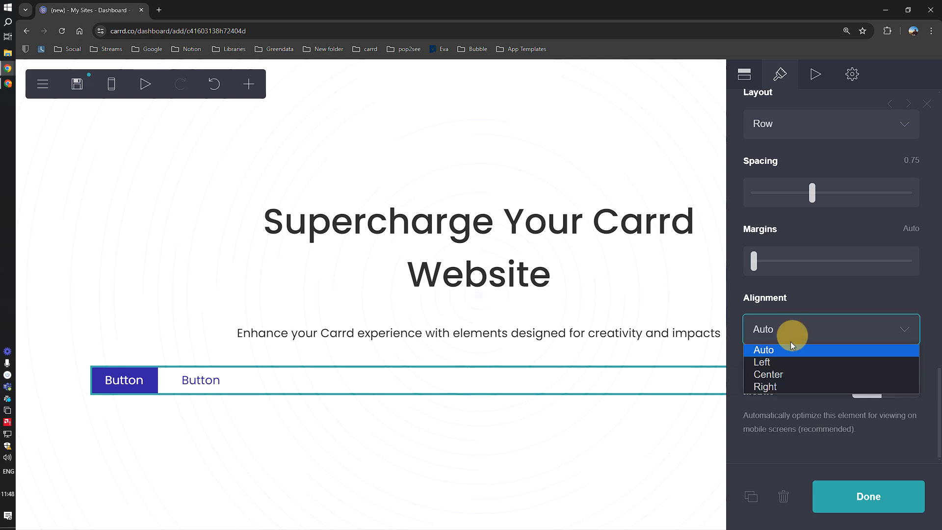
click(773, 378)
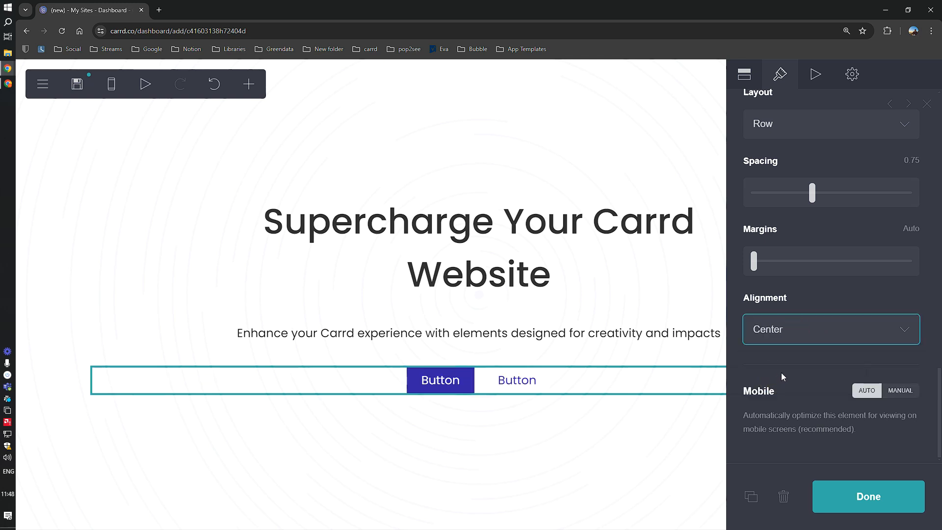
Set the buttons' width to 10 and their corner rounding to 1
scroll(781, 373, up, 15)
scroll(781, 372, down, 7)
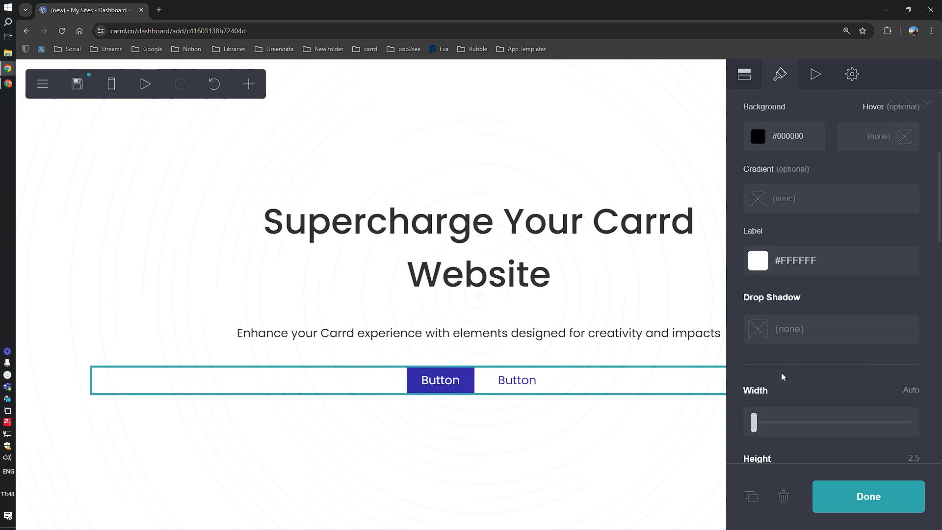
drag(755, 327, 799, 328)
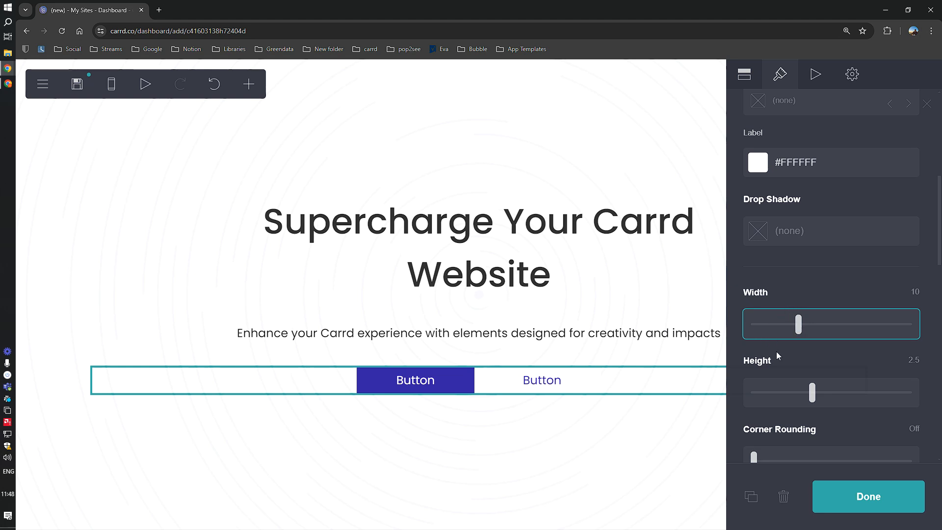
scroll(776, 351, down, 4)
drag(755, 268, 816, 265)
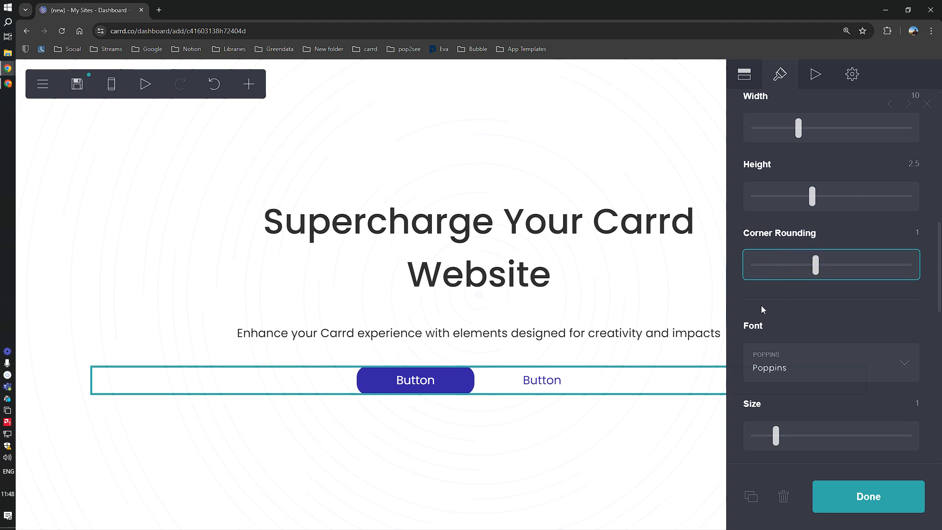
Give the buttons a drop shadow in the color #3423A6
scroll(761, 306, down, 3)
scroll(763, 324, down, 3)
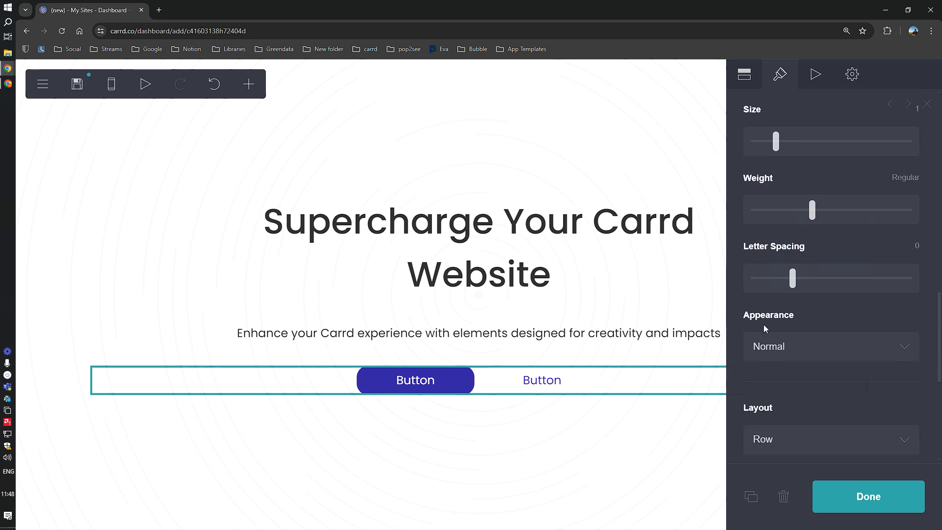
scroll(770, 328, down, 2)
scroll(771, 328, down, 4)
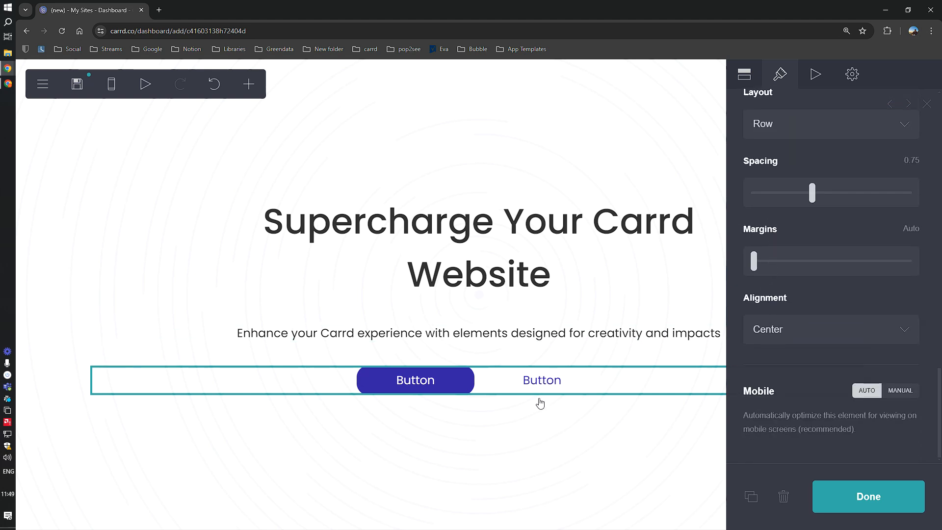
scroll(833, 313, up, 10)
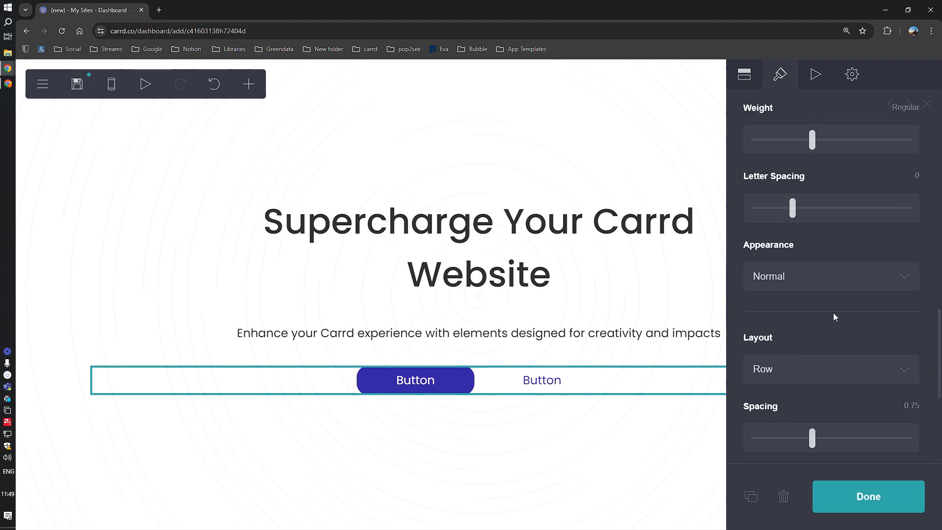
scroll(848, 324, up, 5)
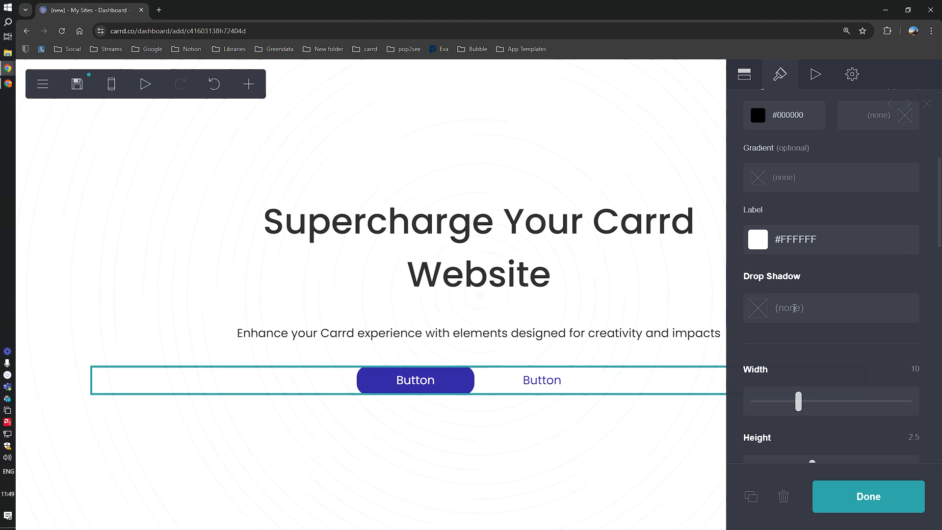
click(794, 308)
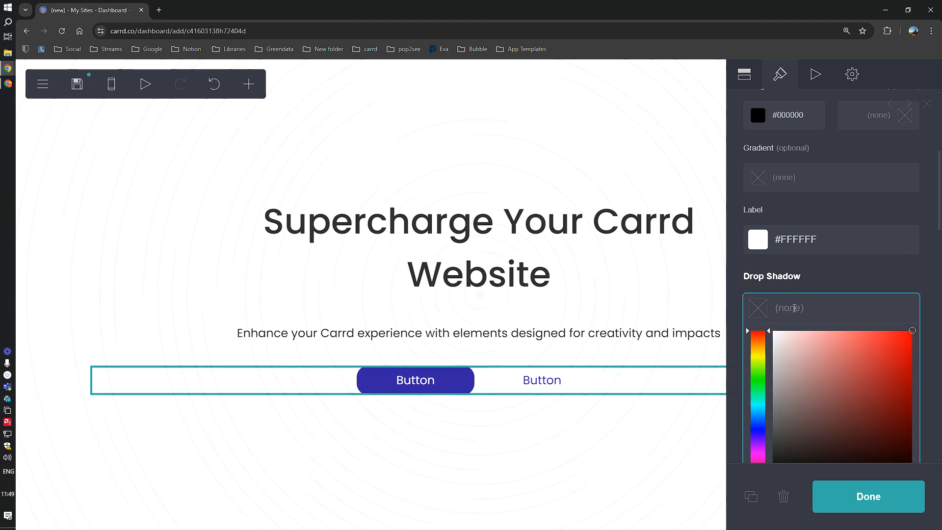
text(#3423A6)
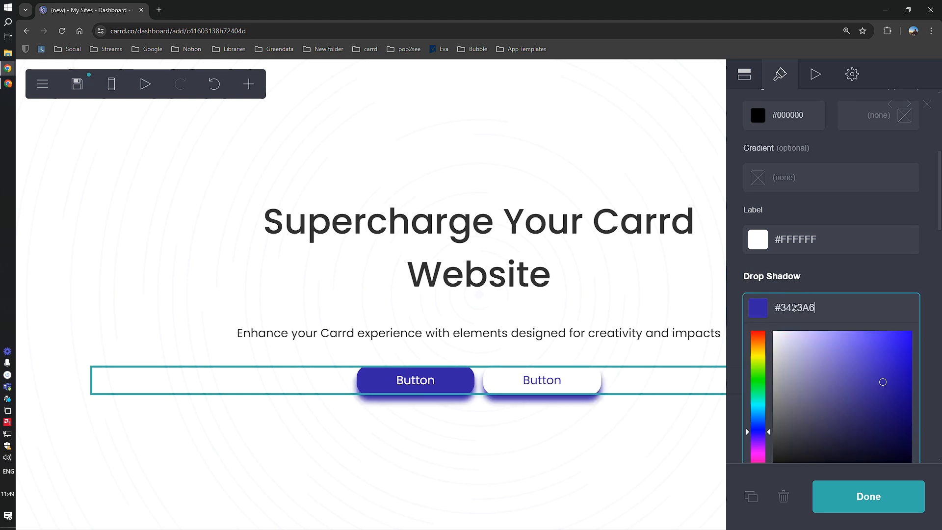
click(860, 268)
Turn the buttons' drop shadow into a thin outline with distance 0, blur 0, angle 0° and size 0.125, and finish editing the element
drag(759, 435, 731, 447)
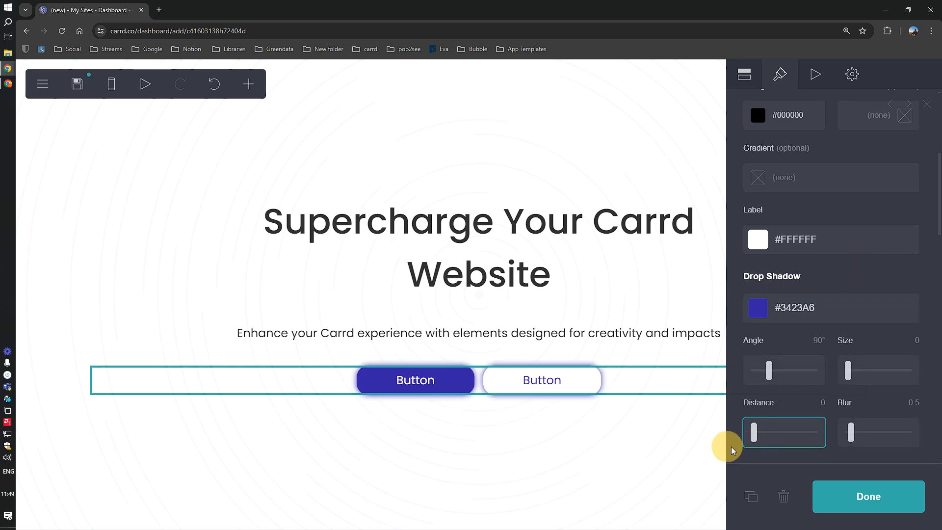
drag(856, 432, 815, 435)
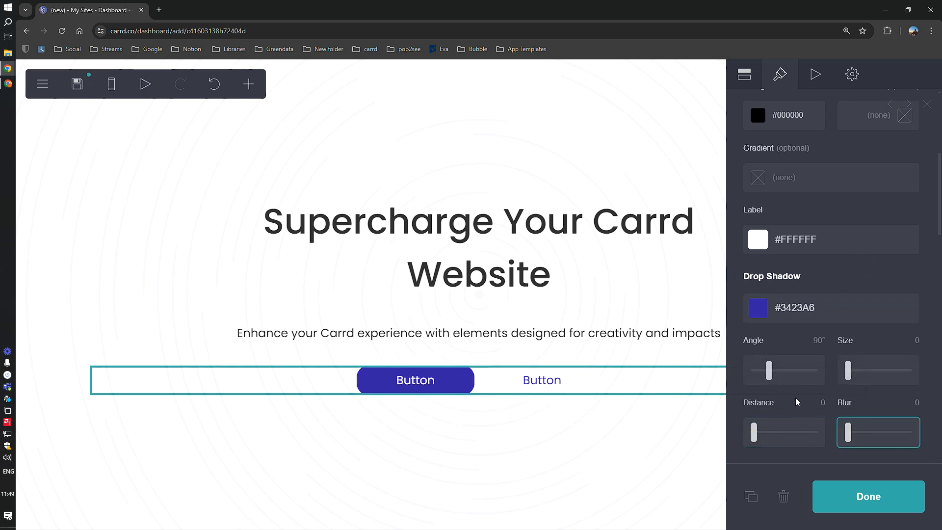
drag(769, 371, 699, 383)
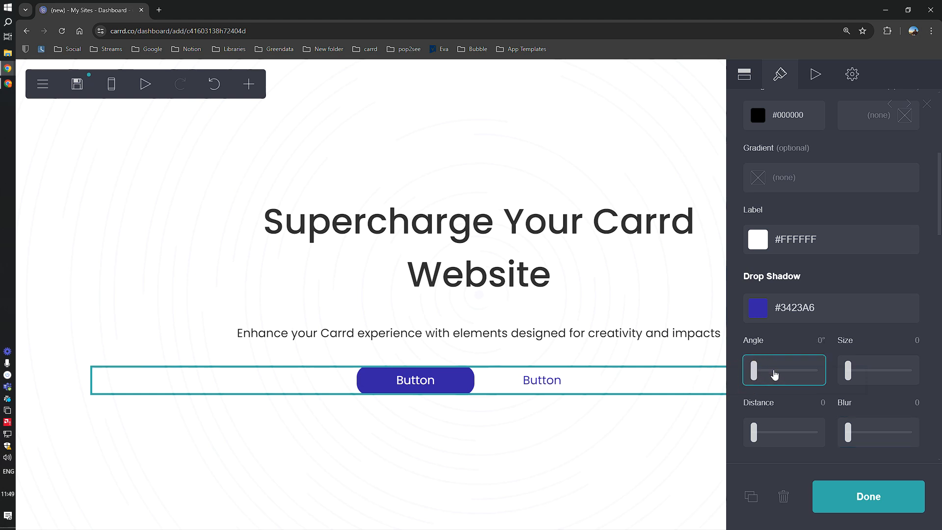
click(849, 374)
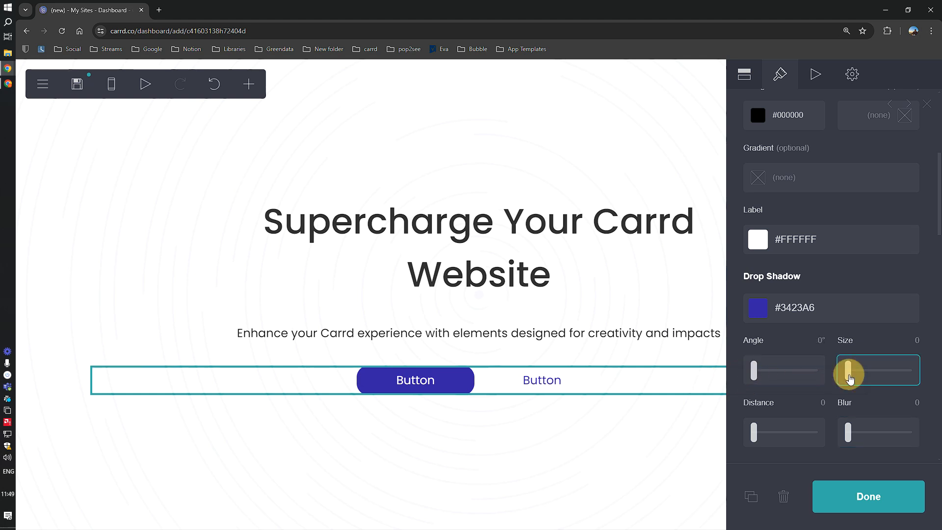
drag(849, 378, 851, 379)
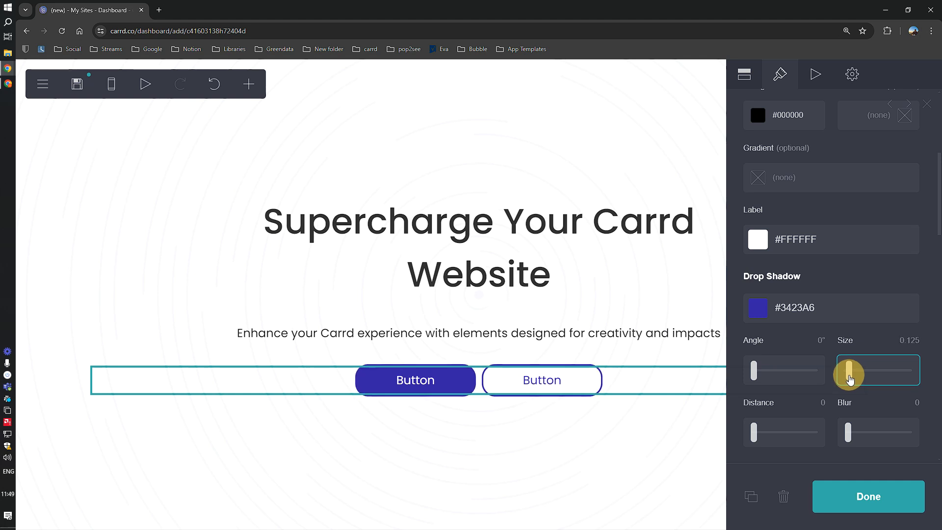
click(868, 496)
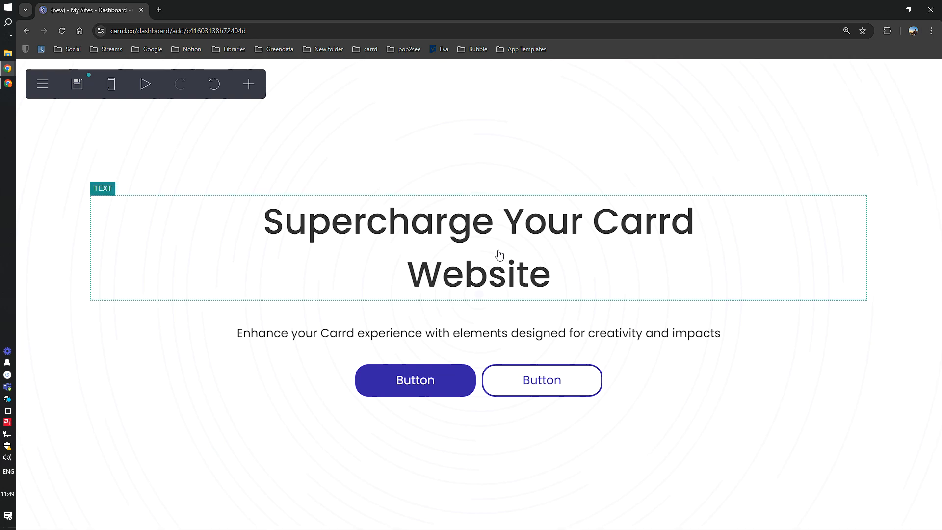
Reopen the buttons element and change the first button's label to "Explore Services"
click(435, 388)
click(742, 75)
scroll(766, 147, up, 5)
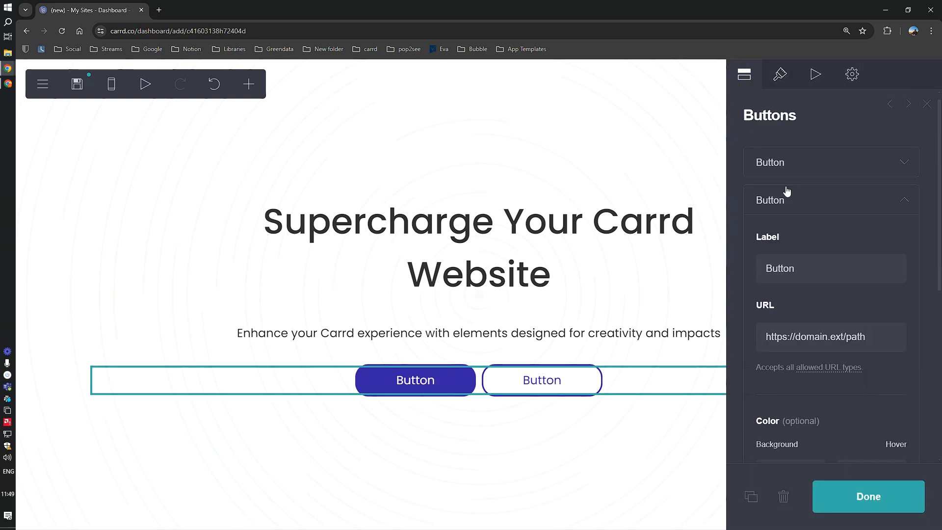
click(788, 174)
click(784, 244)
double_click(784, 244)
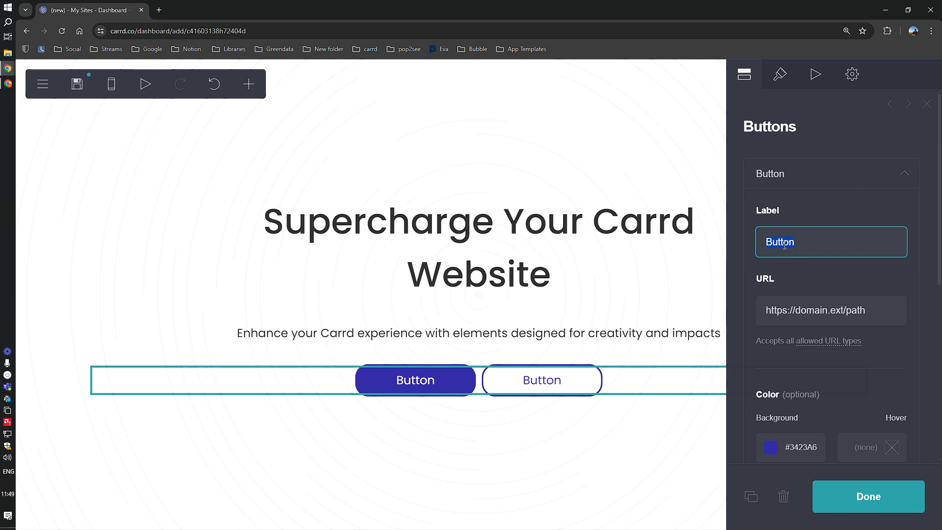
text(E)
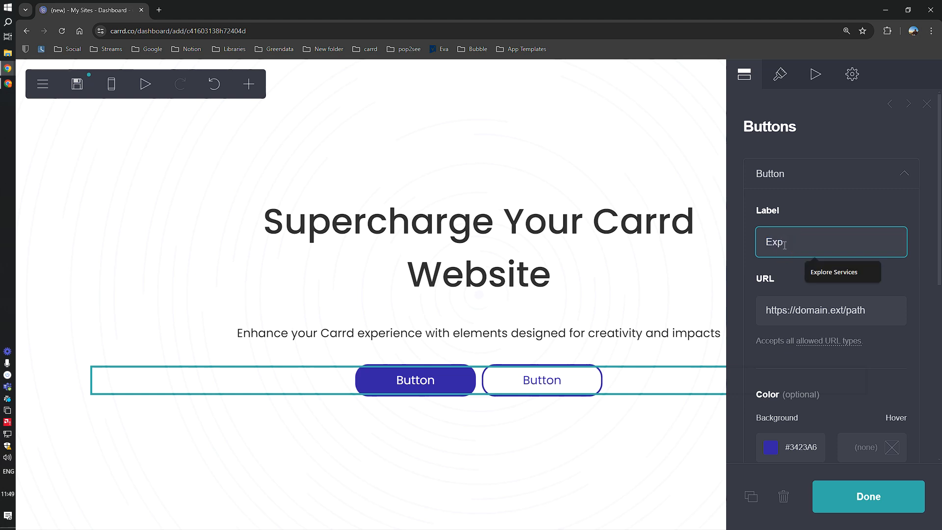
text(xp)
click(834, 272)
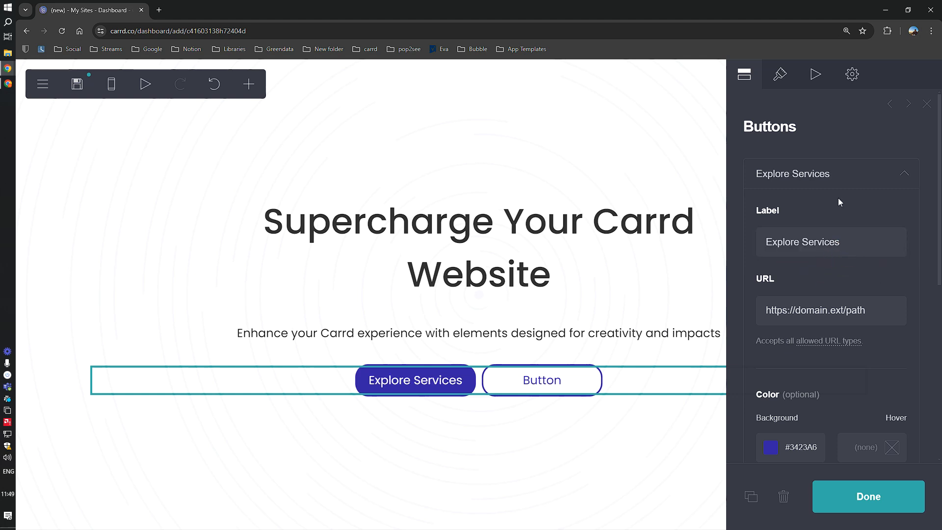
Change the second button's label to "What People Say" and finish editing the buttons element
click(834, 181)
click(826, 216)
double_click(805, 282)
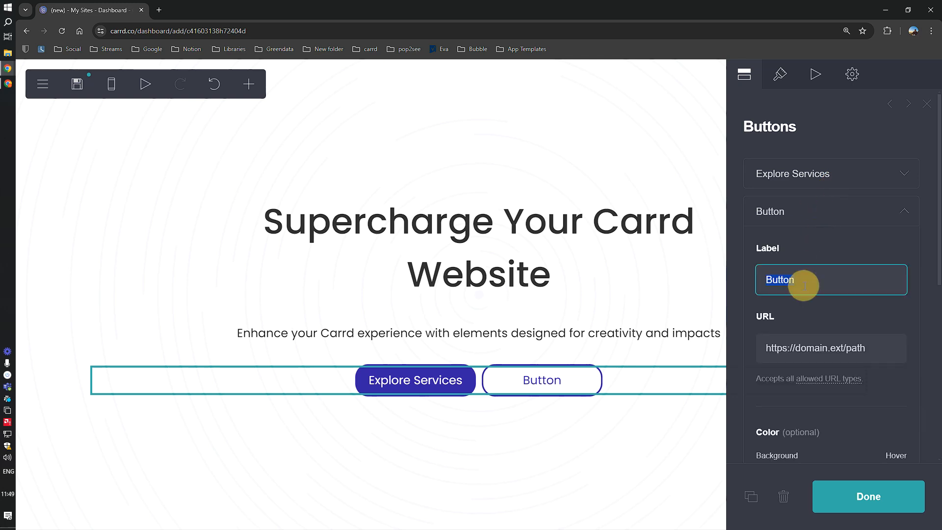
text(Wha)
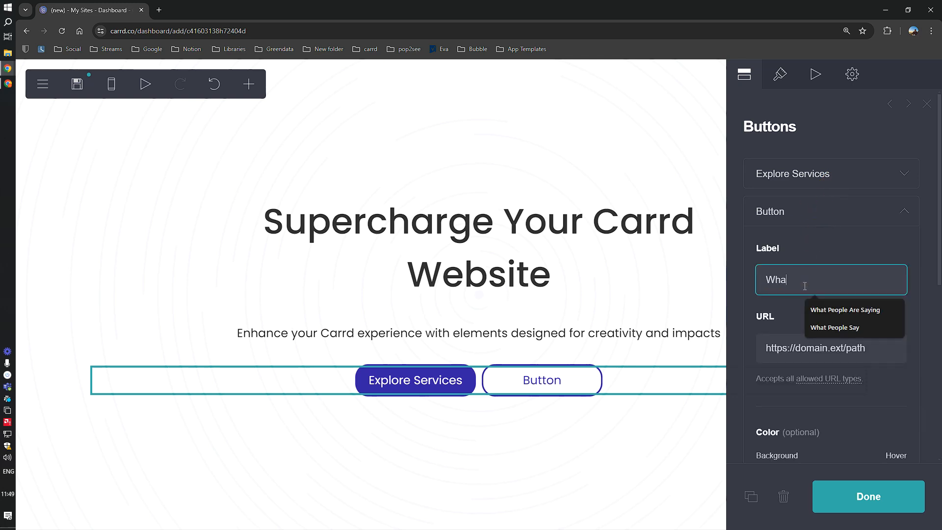
click(834, 327)
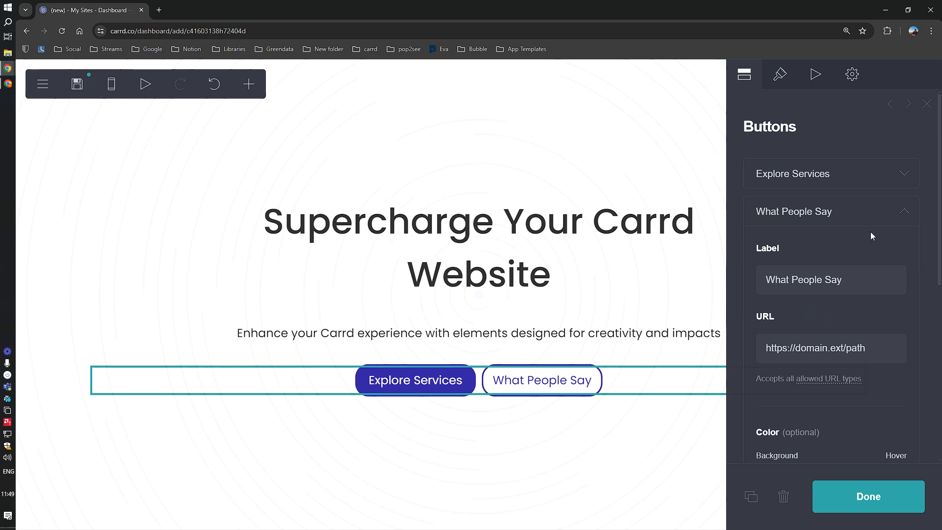
click(874, 212)
click(833, 494)
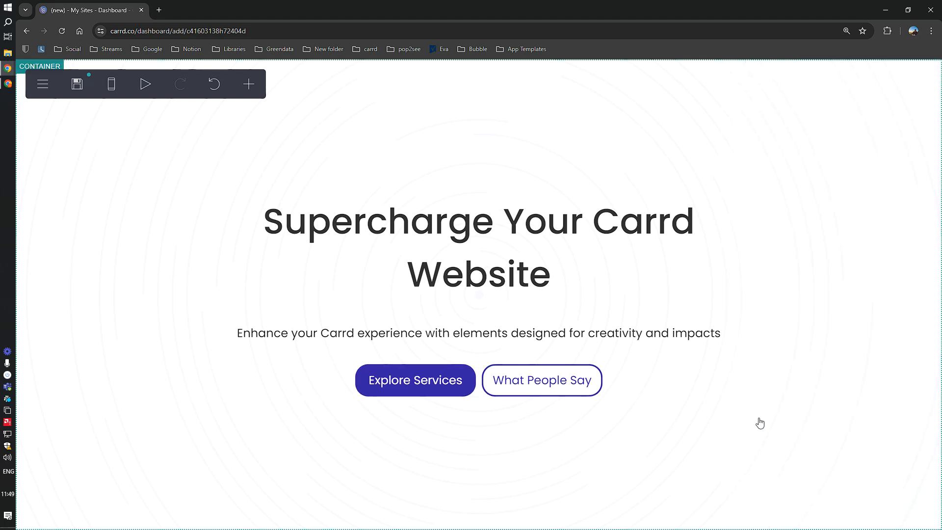